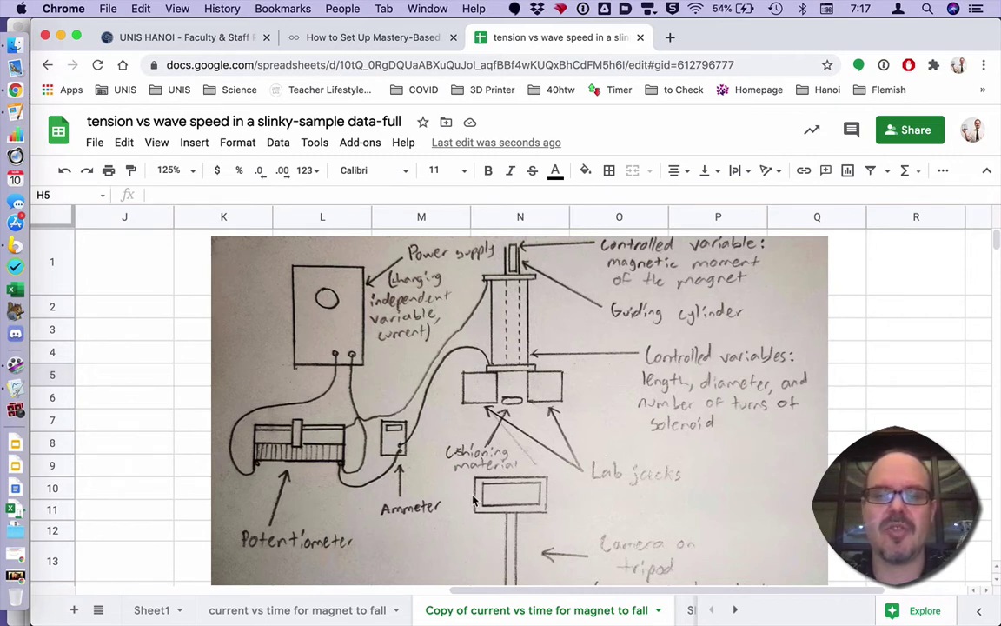
Step: In H3, enter a formula subtracting the minimum from the maximum of the five trials: =MAX(B3:F3)-min(B3:F3)
scroll(474, 500, left, 10)
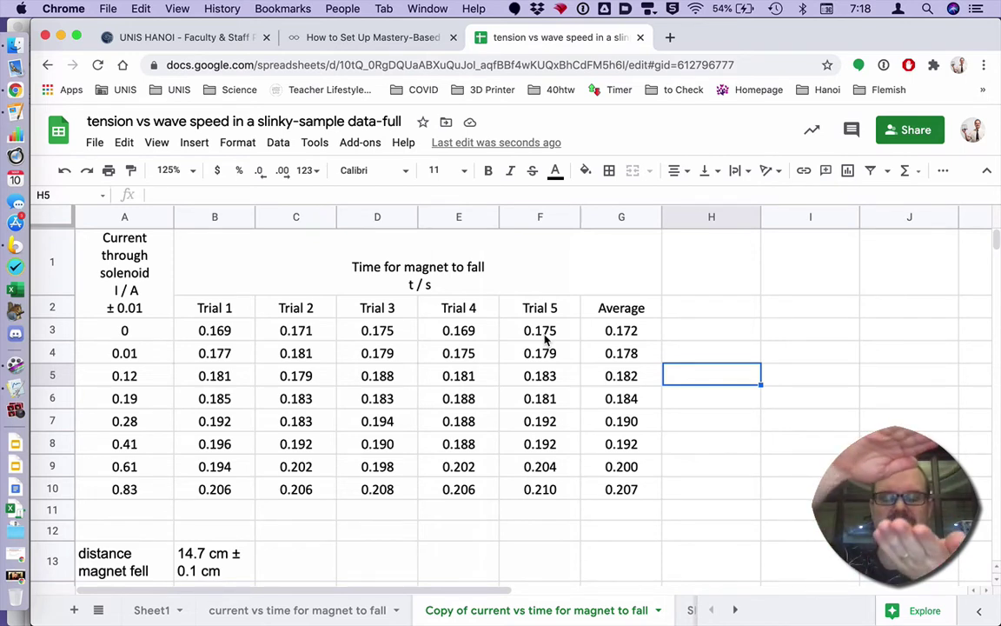
click(717, 337)
text(=)
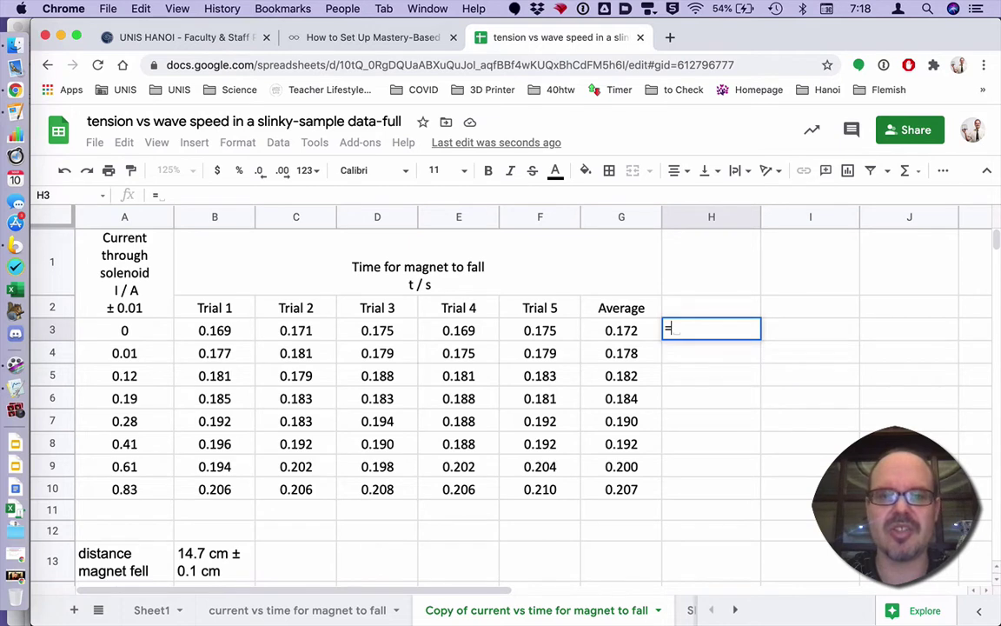
text(max)
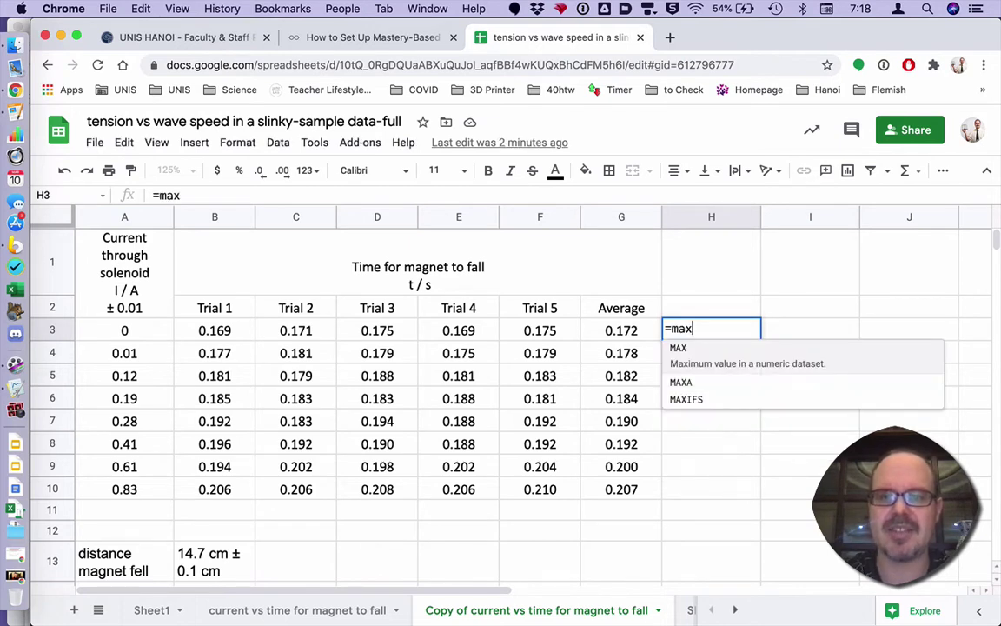
click(693, 350)
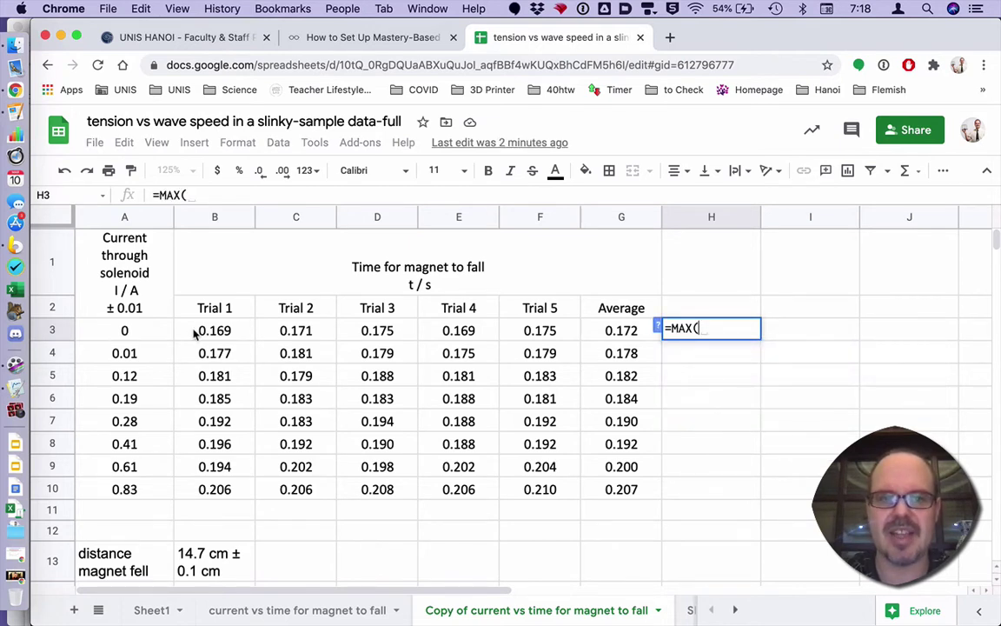
drag(196, 334, 534, 340)
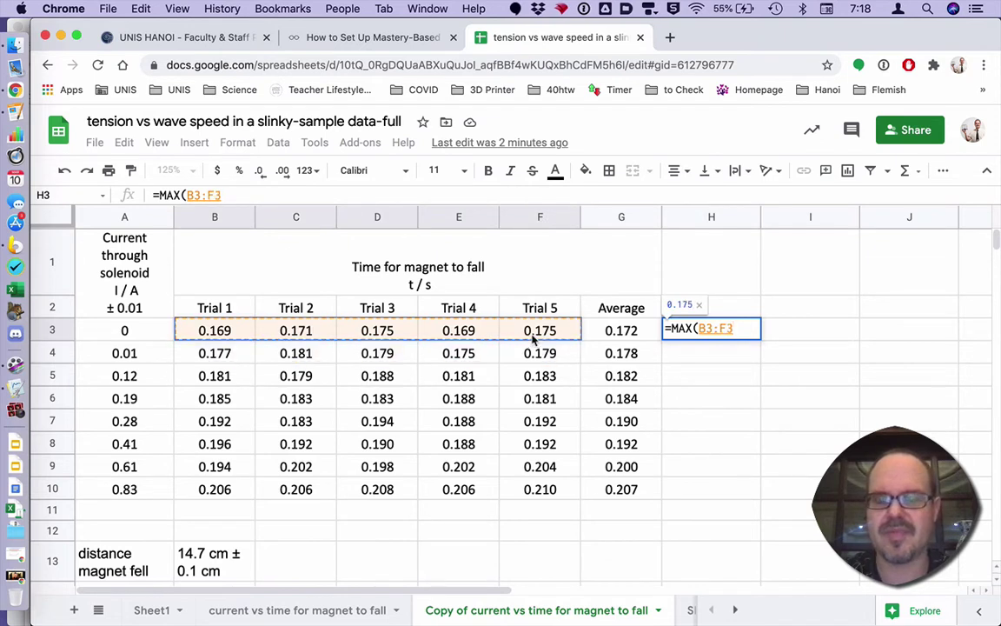
text()-)
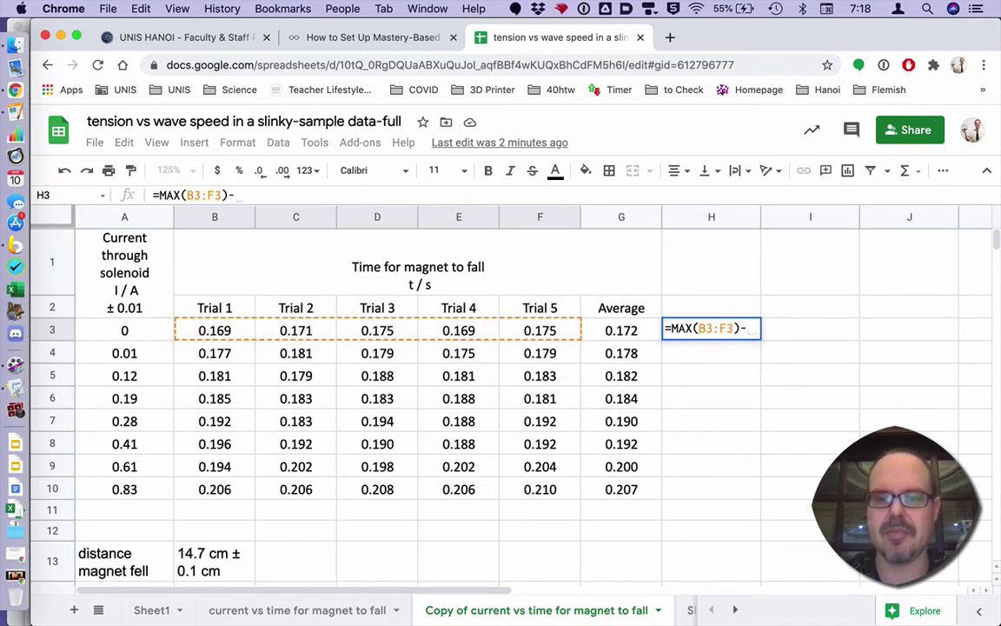
text(m)
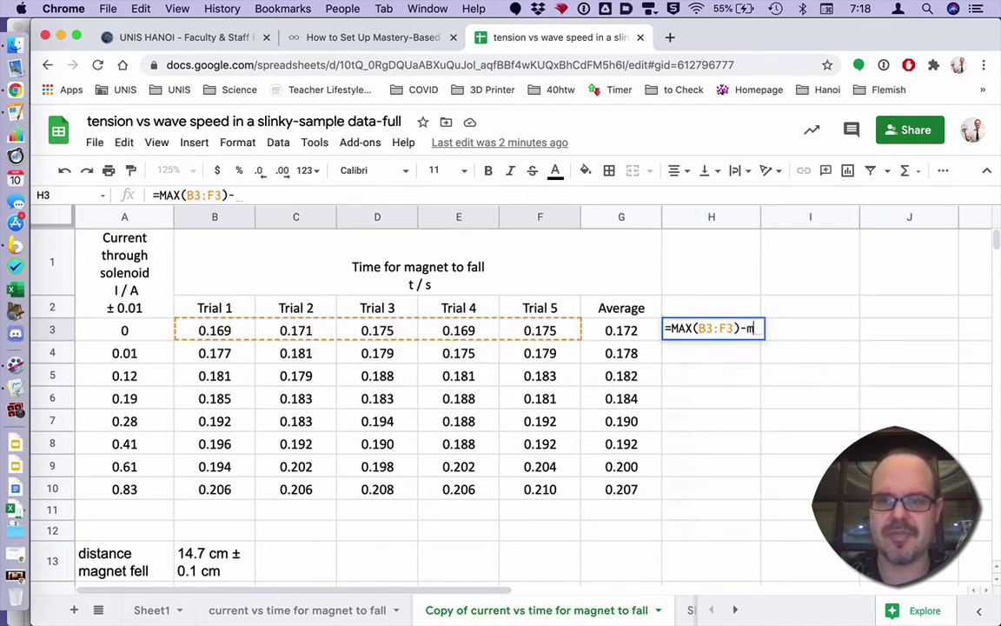
text(in()
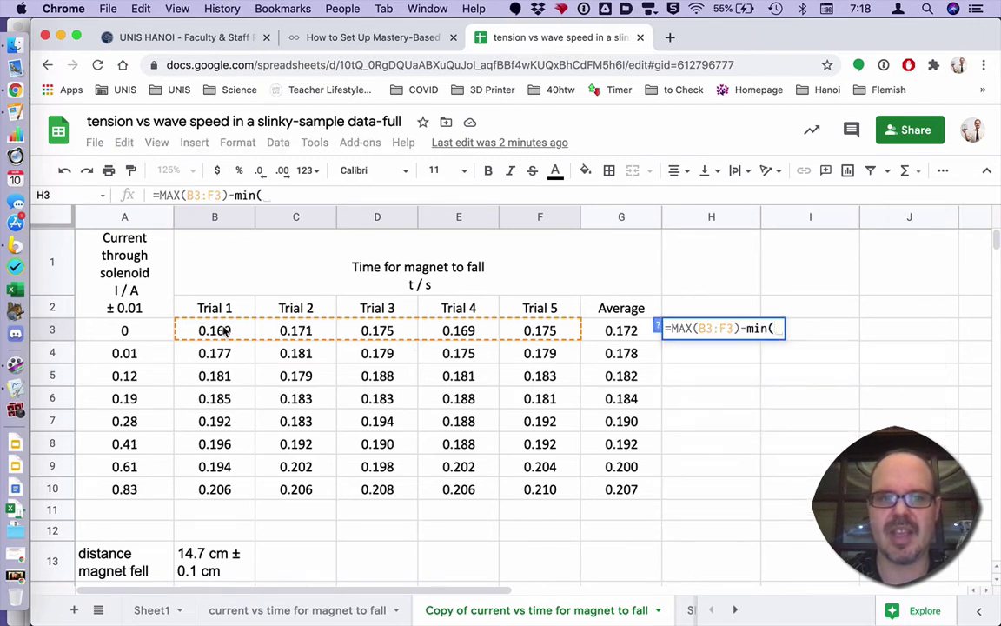
drag(223, 330, 529, 336)
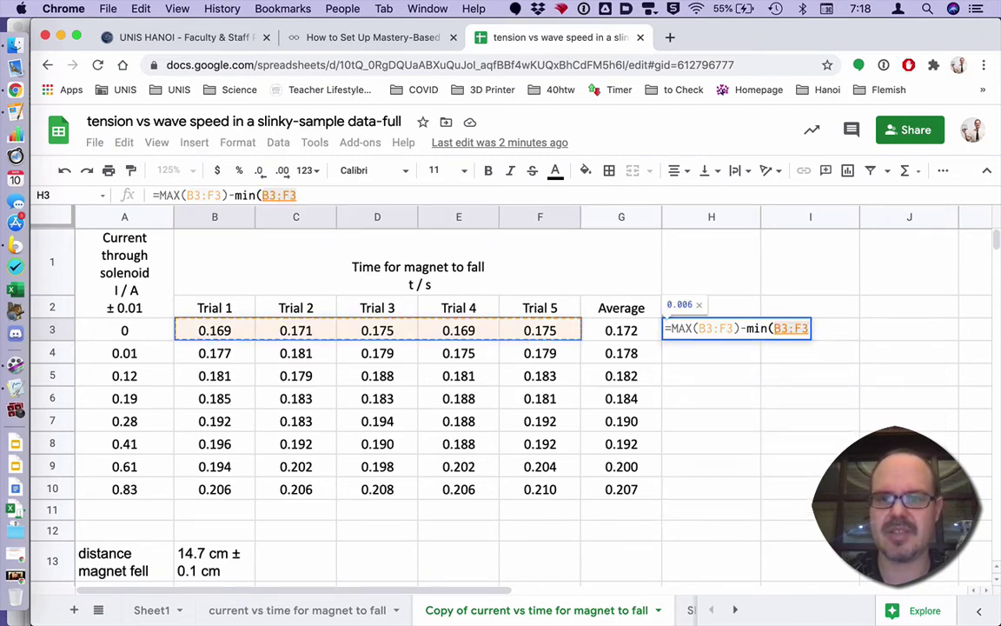
text())
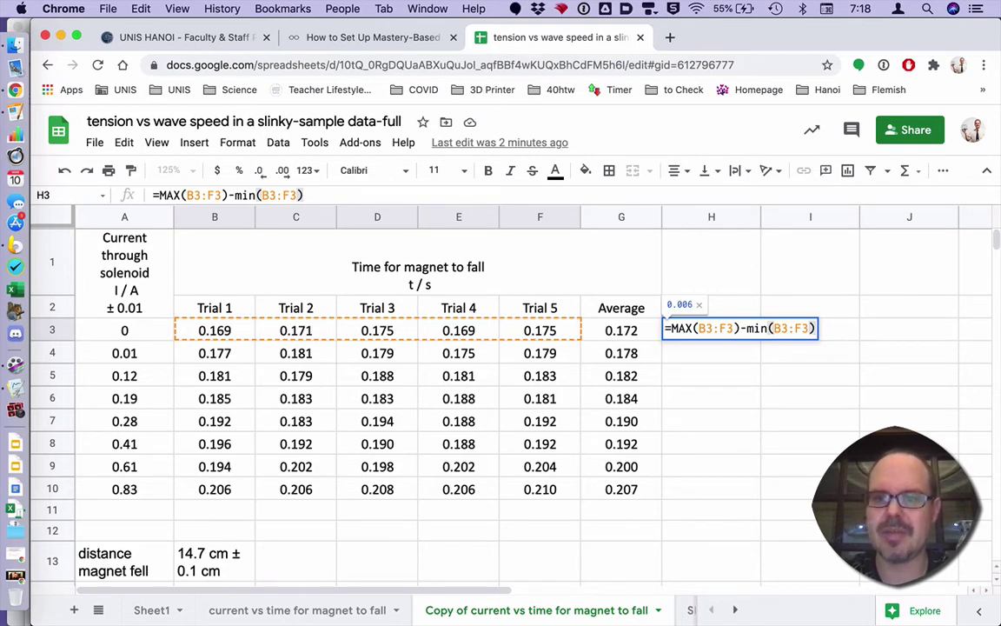
Step: Bracket the max-minus-min difference in H3 and halve it, making the formula =(MAX(B3:F3)-min(B3:F3))/2
text())
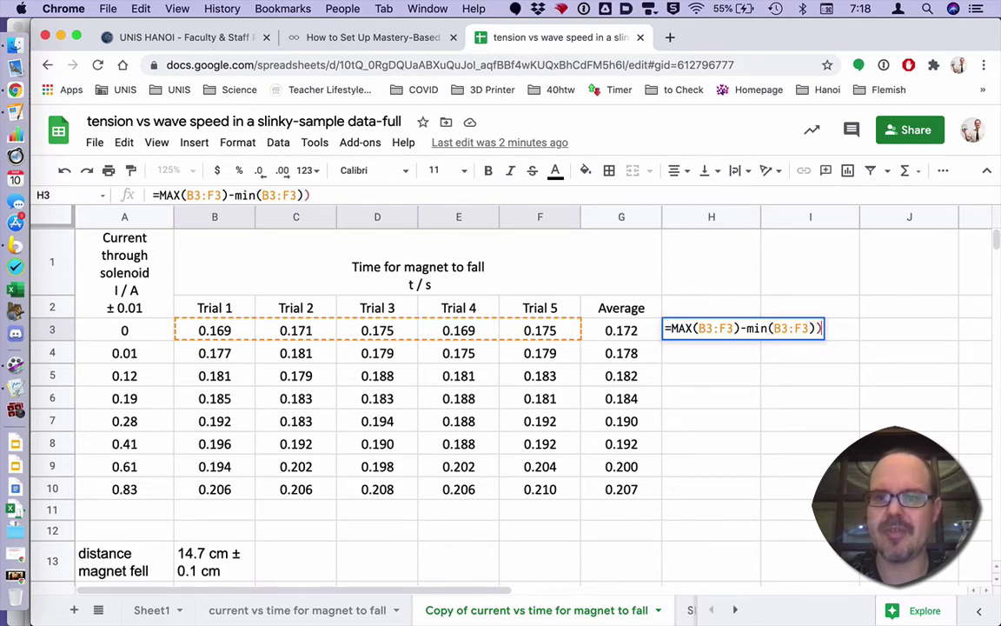
click(669, 328)
text(()
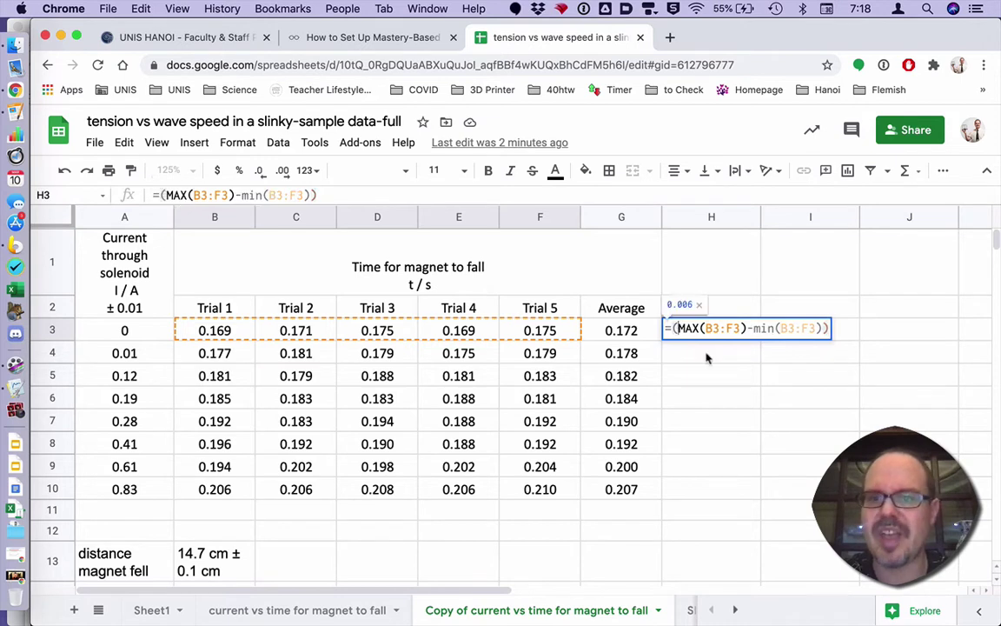
click(825, 328)
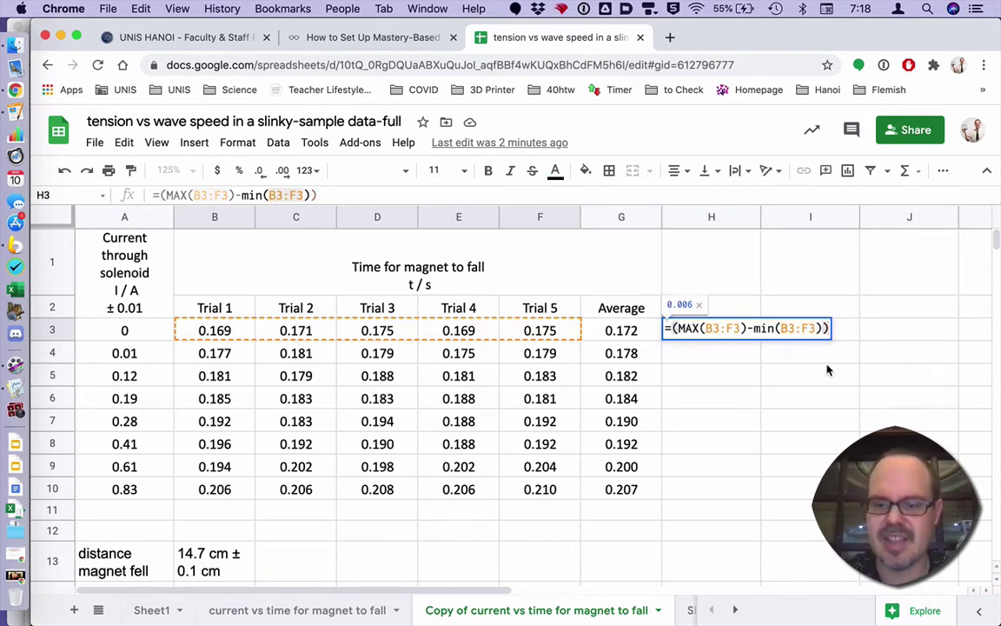
text(/2)
key(Return)
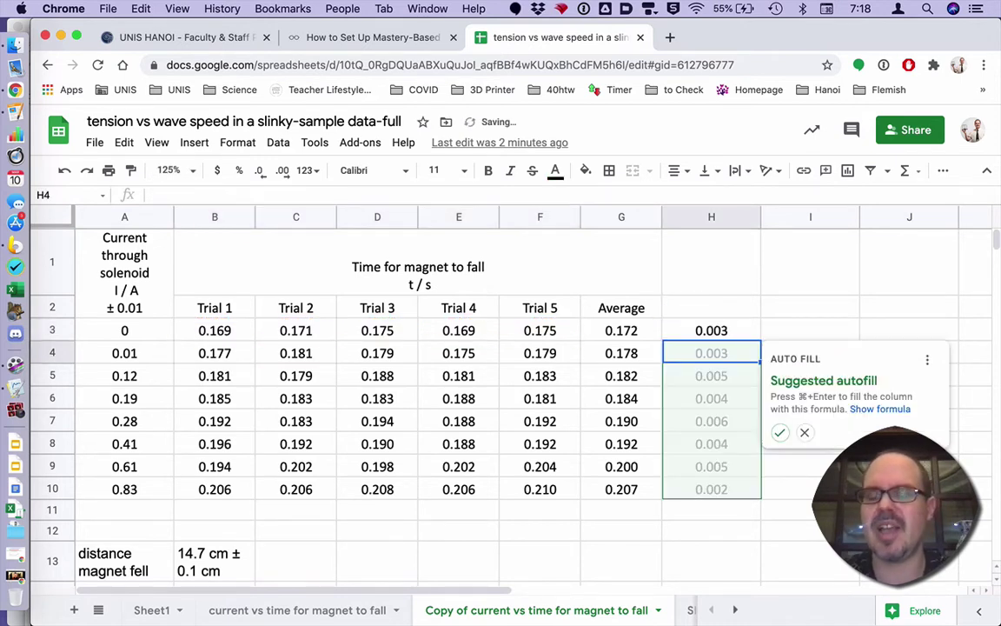
Step: Decline the autofill suggestion and copy the half-range formula from H3 down through H10
click(804, 433)
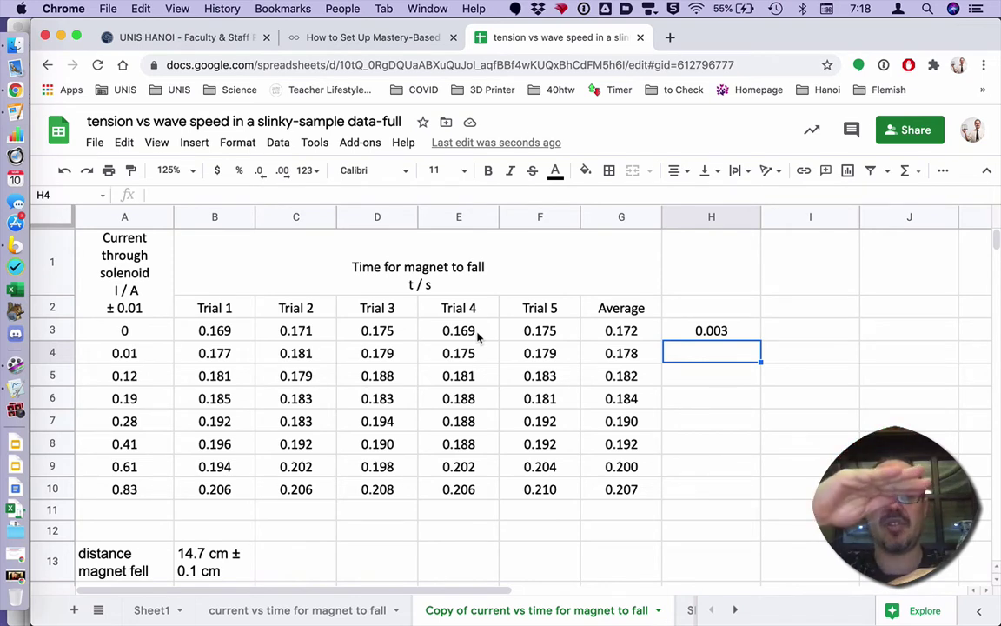
click(732, 331)
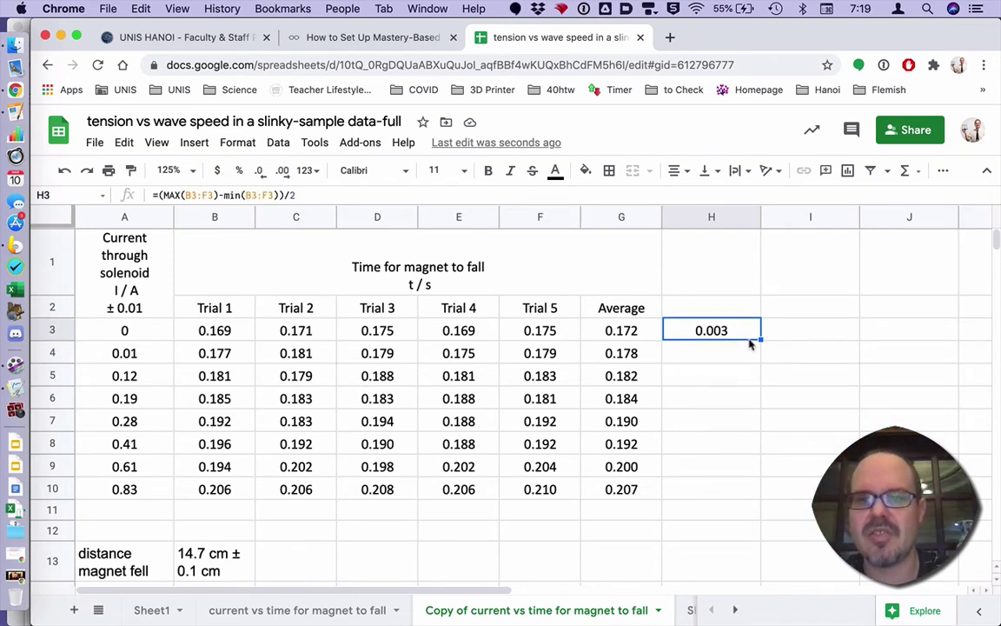
drag(758, 338, 759, 492)
Step: Enter the column heading "uncertainty in time" in H1
click(679, 256)
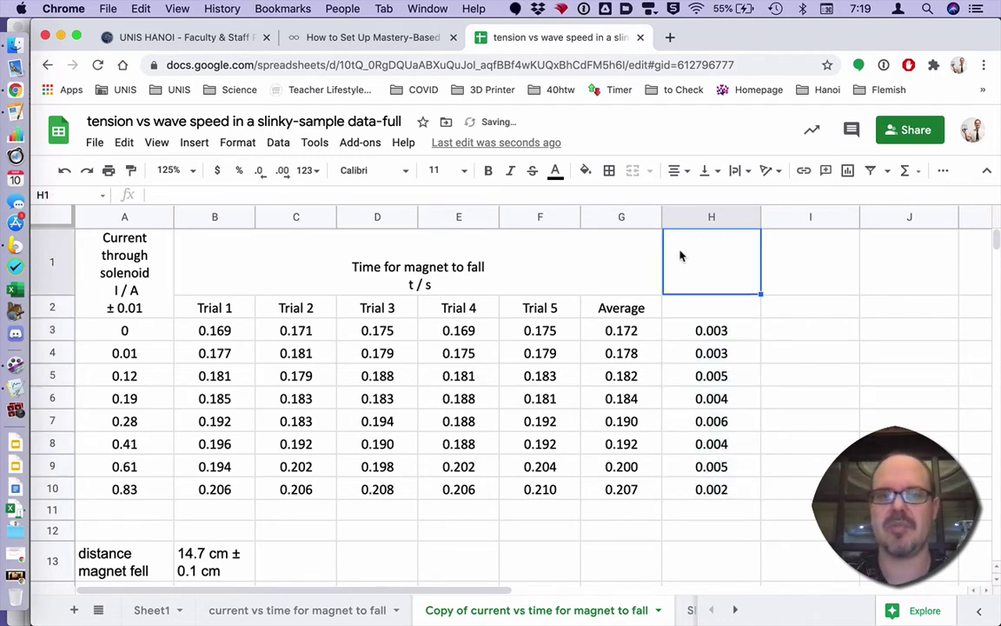
text(uncertainty)
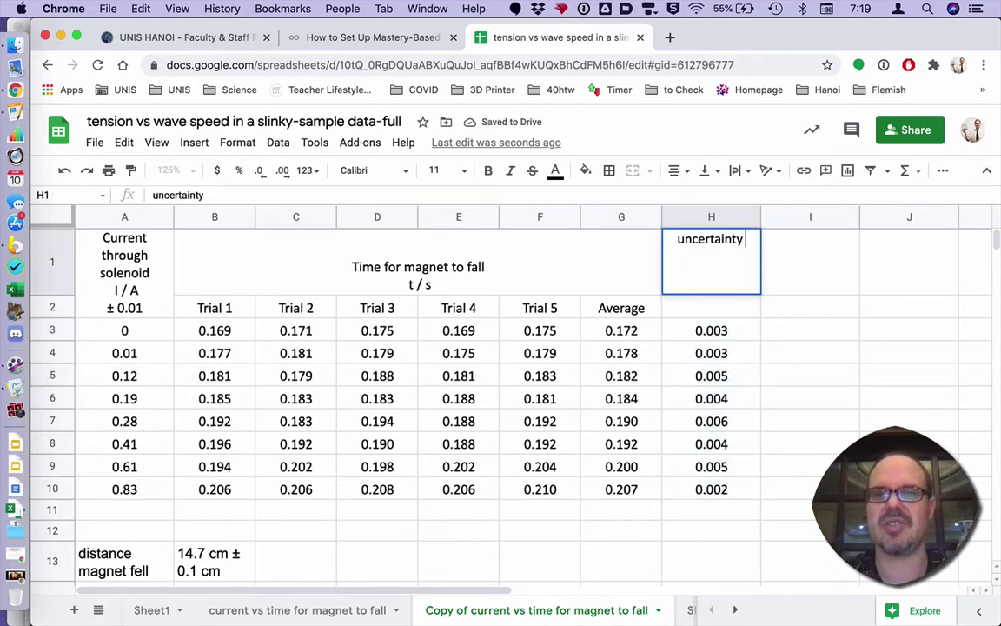
text( in time)
key(Return)
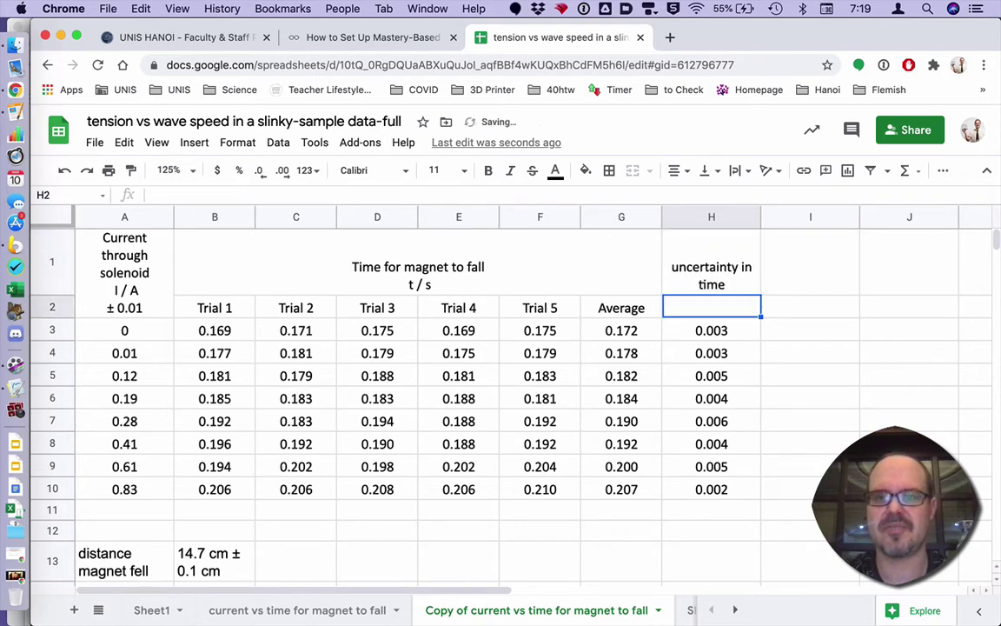
Step: Add a second line reading "Δt (m/s)" to the uncertainty heading in H1
double_click(732, 293)
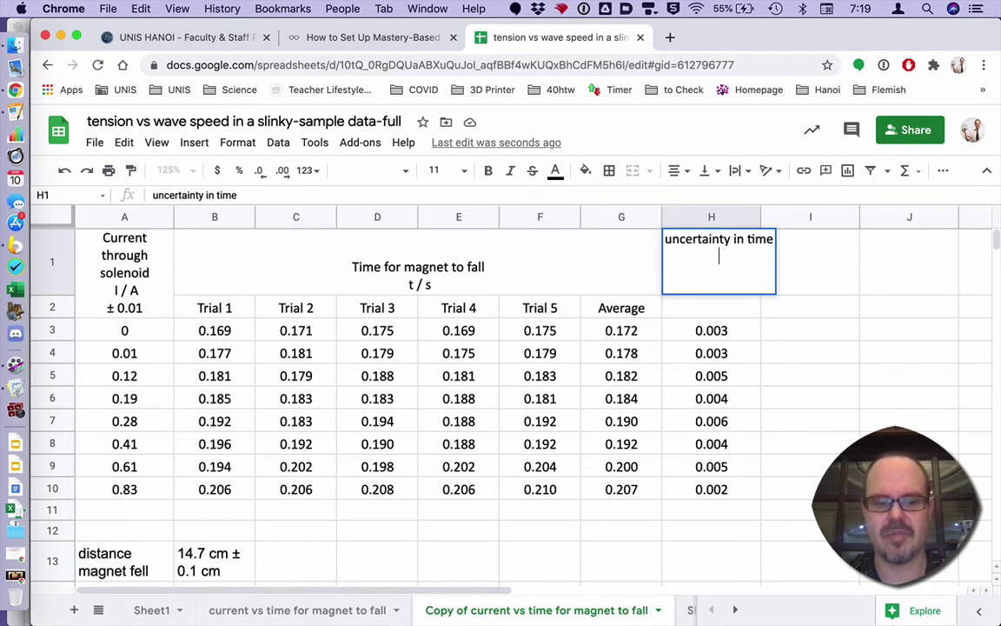
key(alt+Return)
text(Δ)
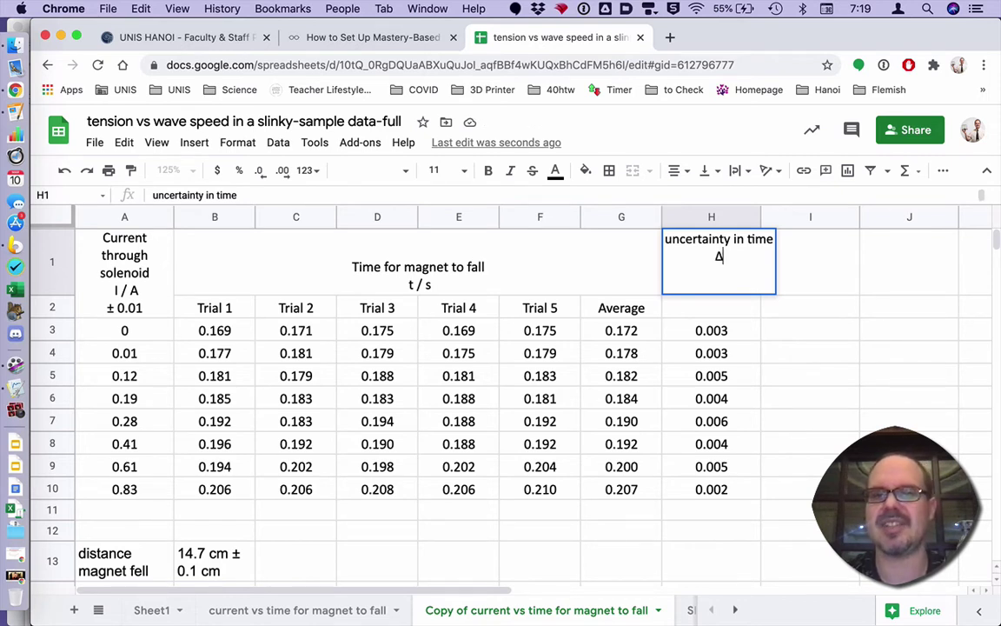
text(t (m)
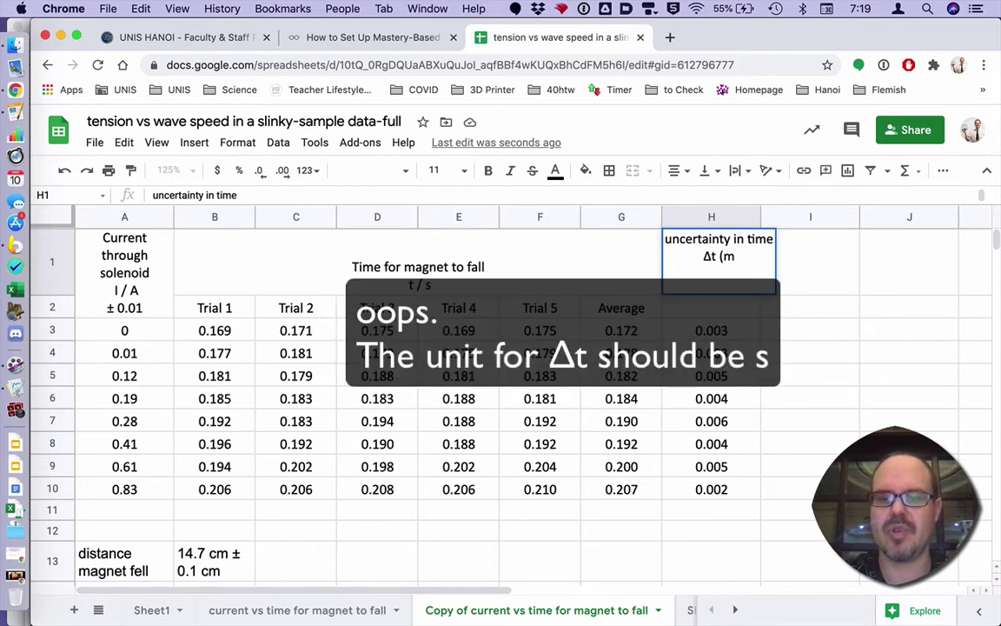
text(/s))
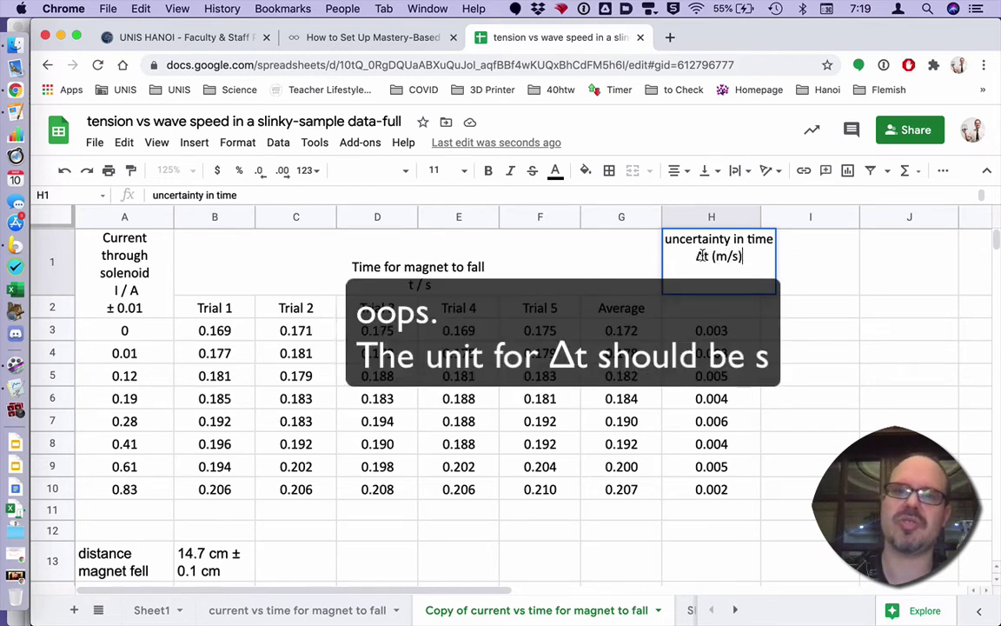
Step: Enter a two-line heading in I1 with "velocity" on the first line and "v (cm/s)" on the second
click(820, 285)
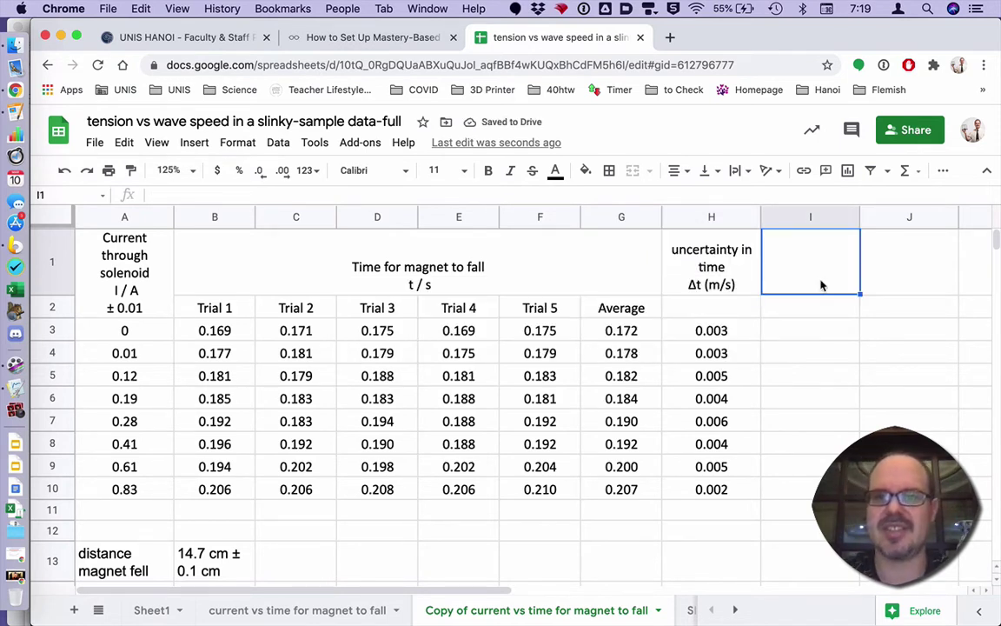
text(veco)
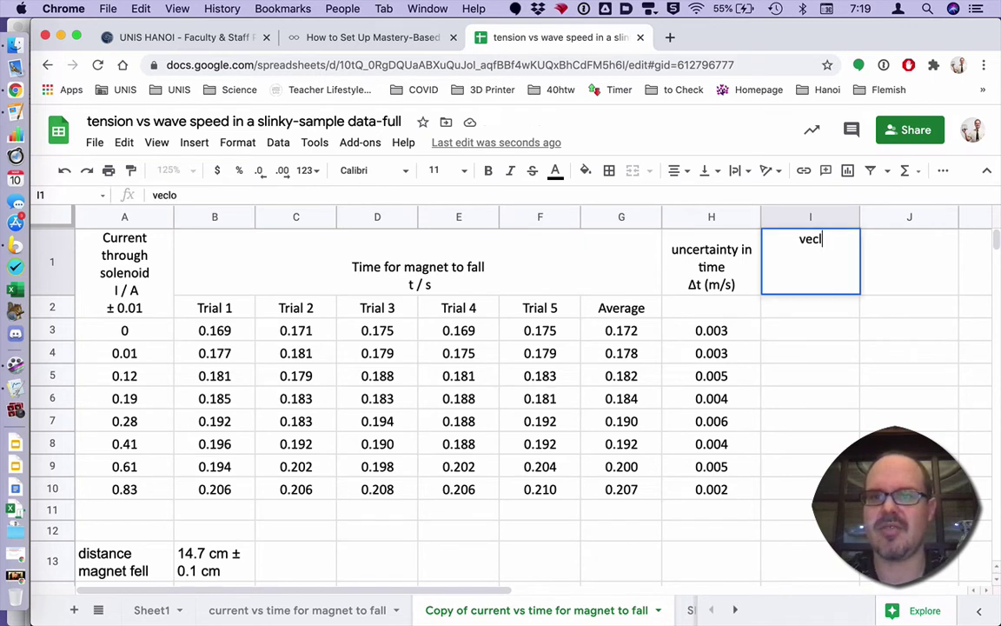
key(BackSpace)
key(BackSpace)
text(locity)
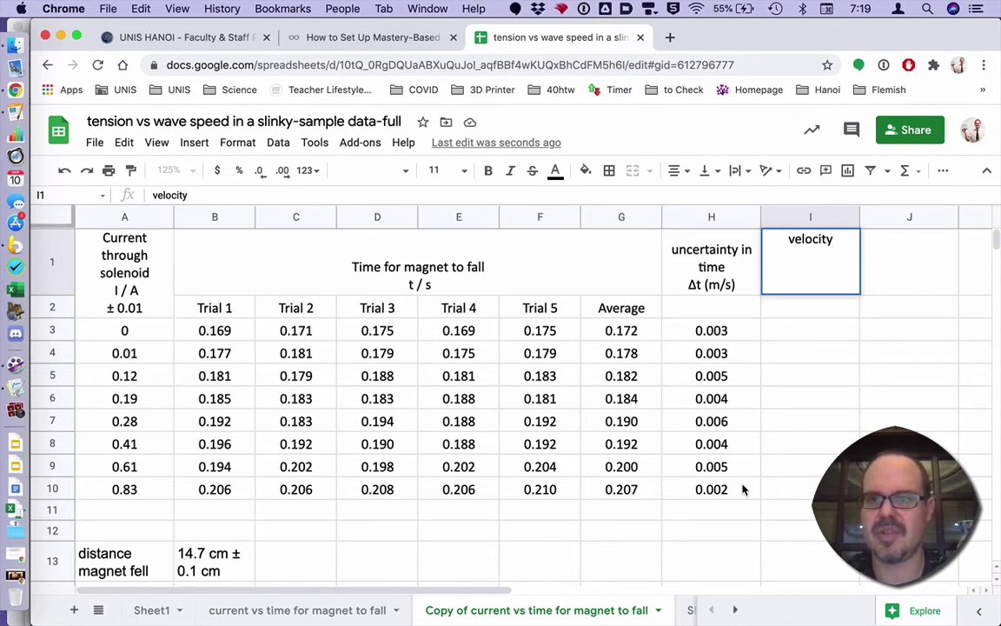
key(alt+Return)
text(v)
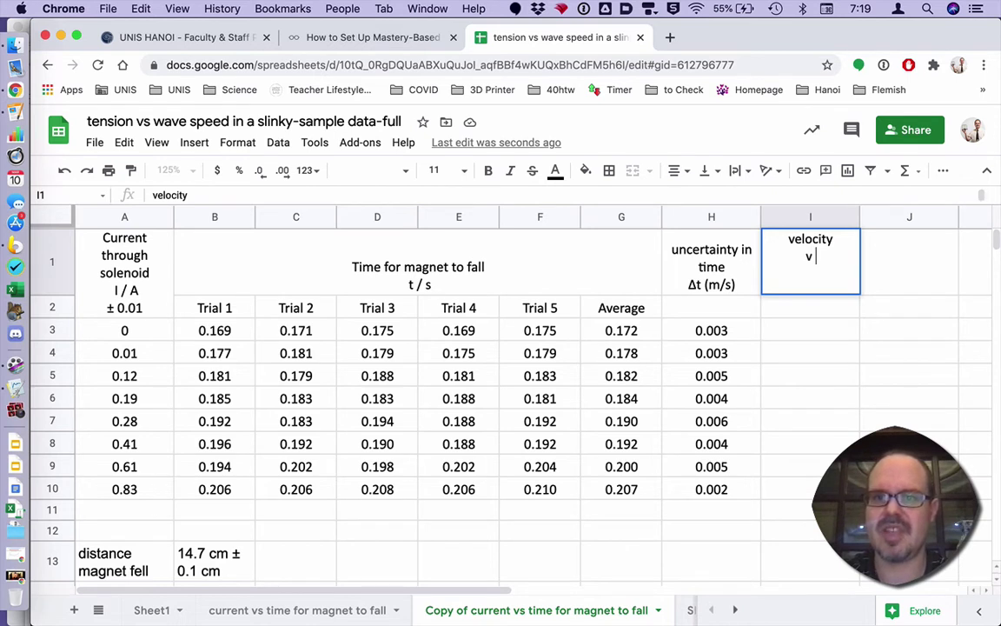
text( (m/s))
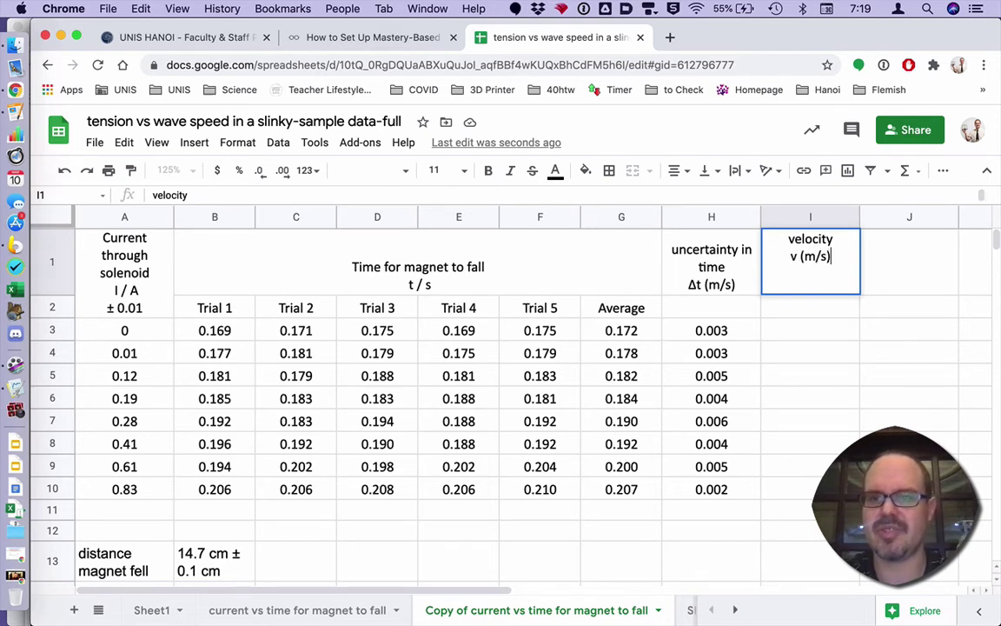
double_click(805, 257)
text(c)
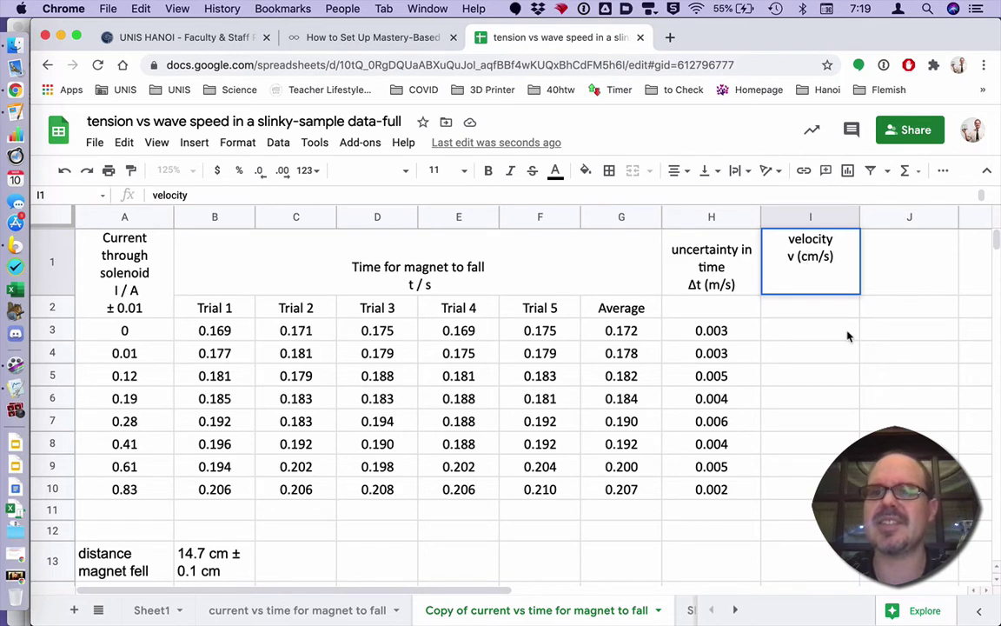
click(843, 257)
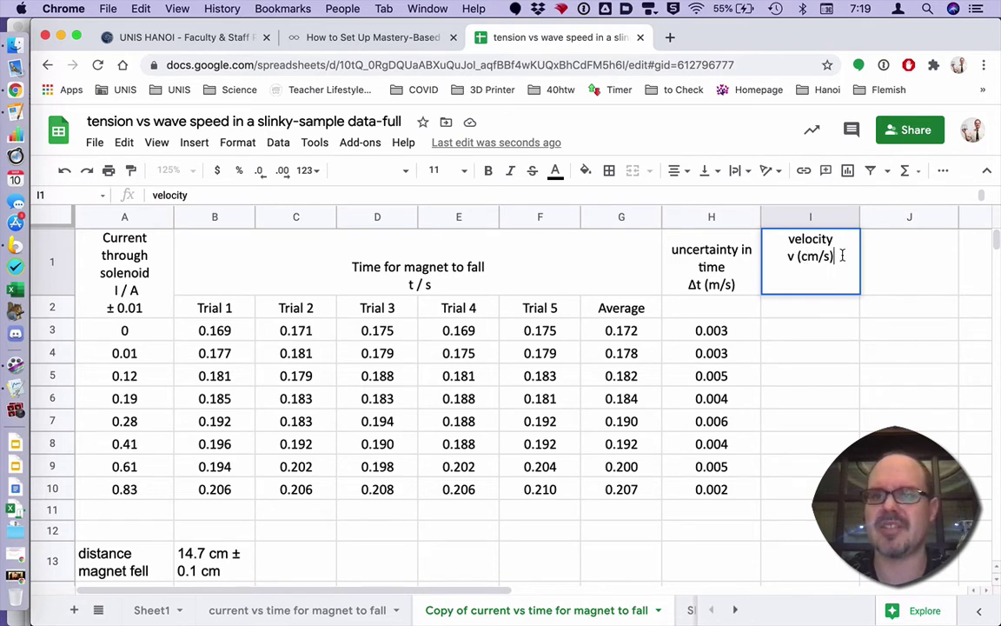
Step: In I3, calculate the velocity by dividing the 14.7 cm fall distance by the average time: =14.7/G3
click(825, 331)
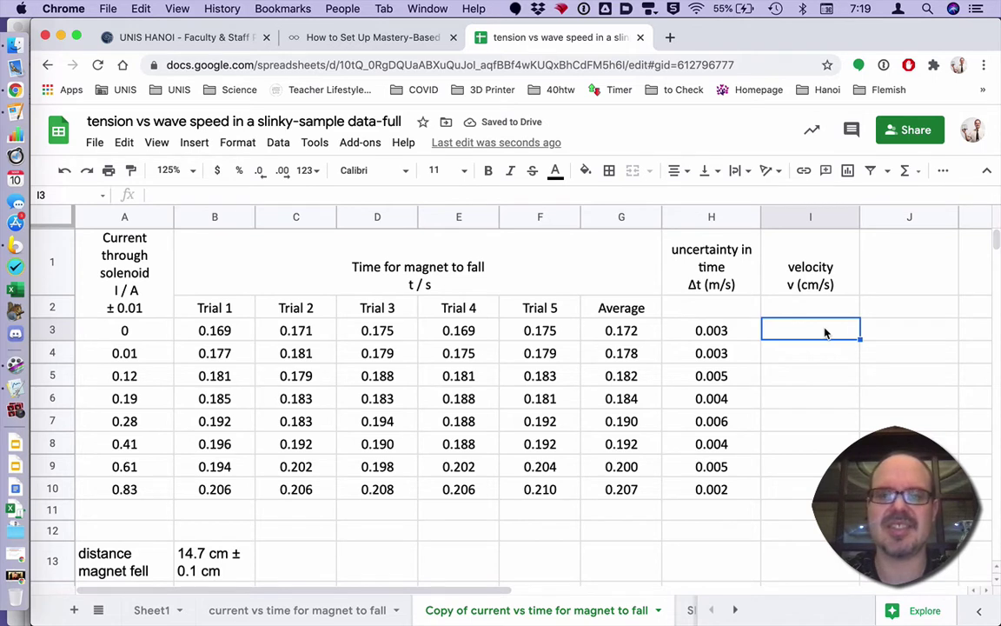
text(=)
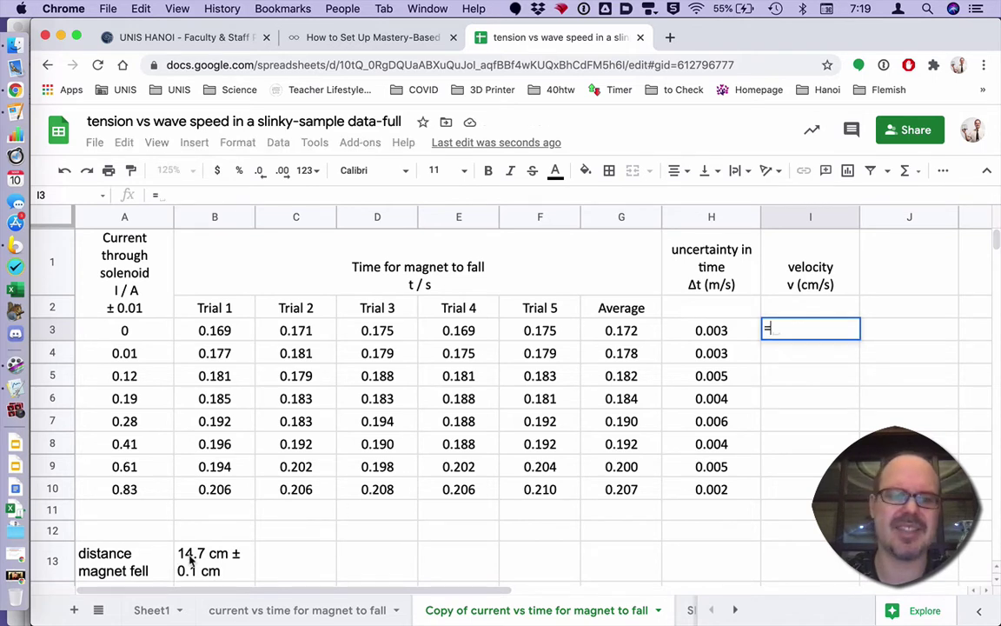
text(14.7)
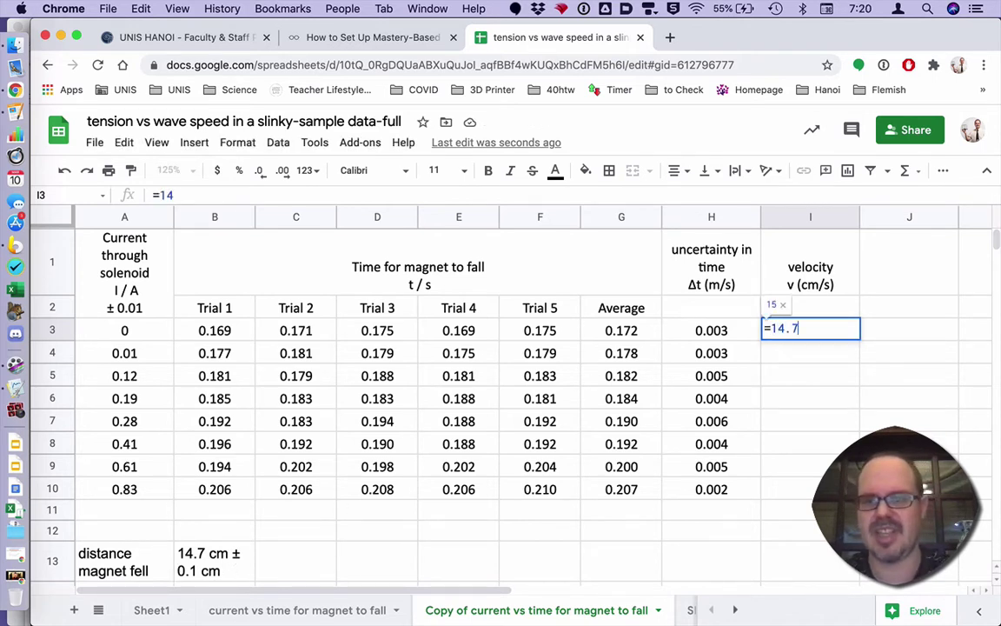
text(/)
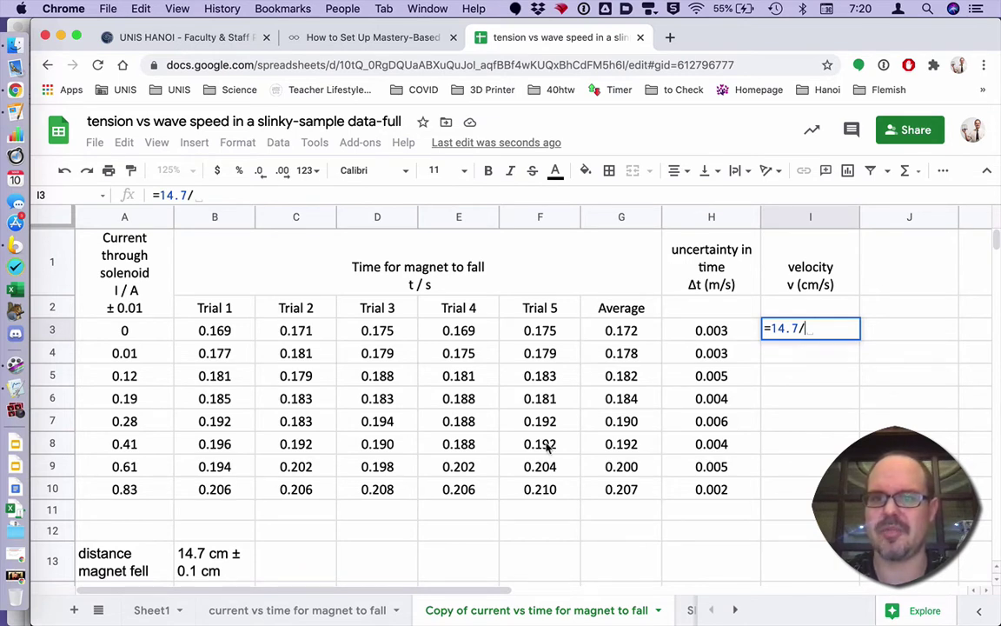
click(608, 330)
key(Return)
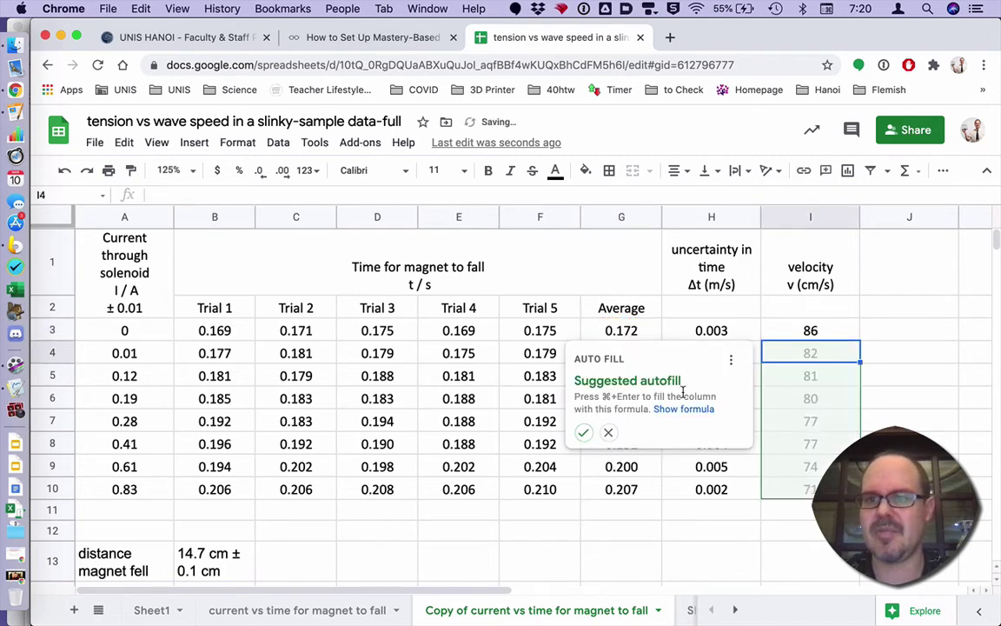
Step: Fill the velocity formula down to I10 and display cells I3:J10 with four decimal places
click(583, 432)
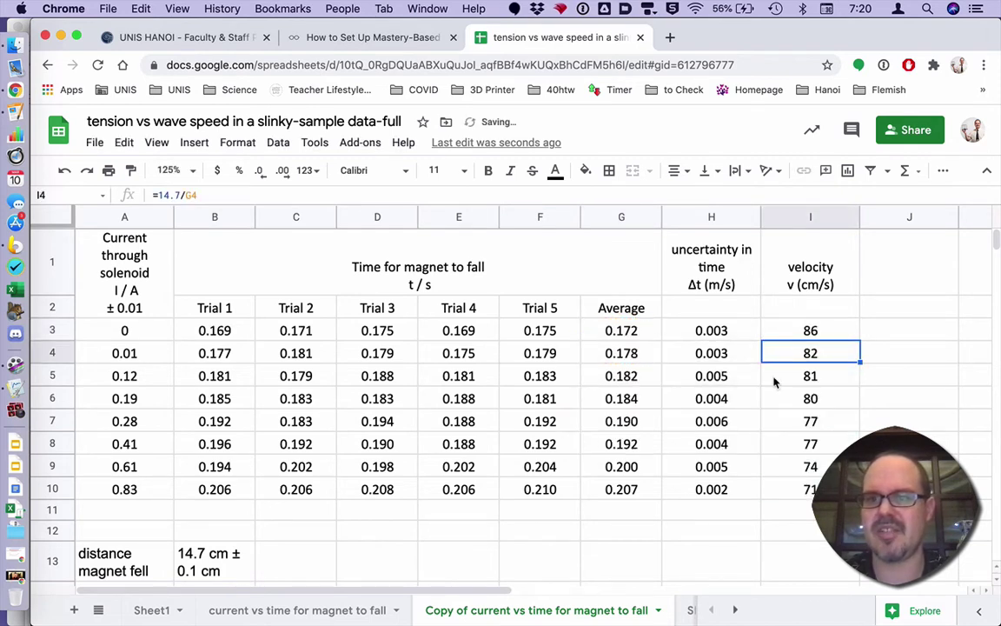
click(822, 334)
shift+click(909, 489)
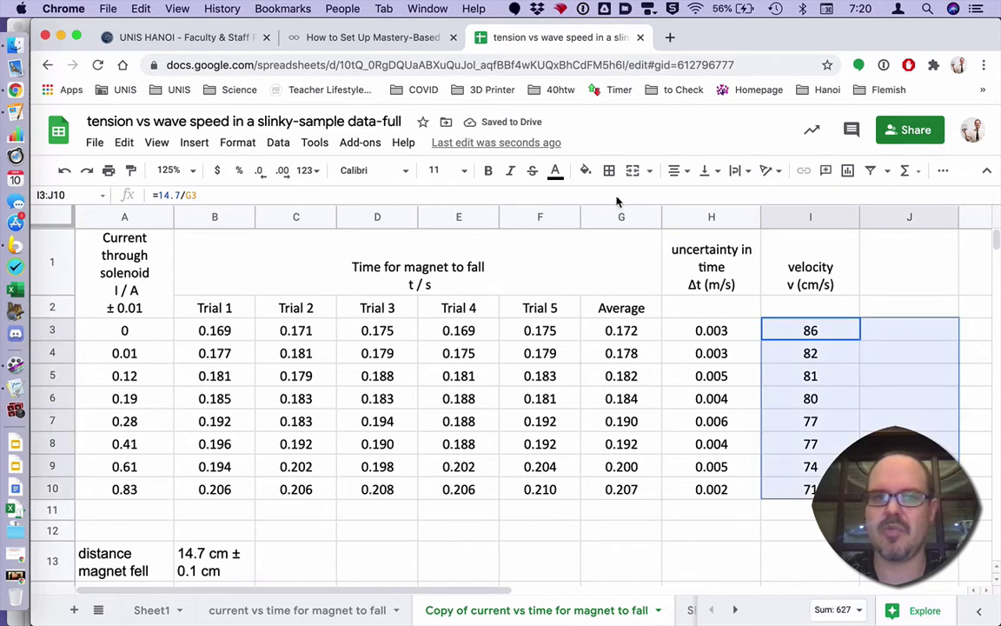
click(290, 174)
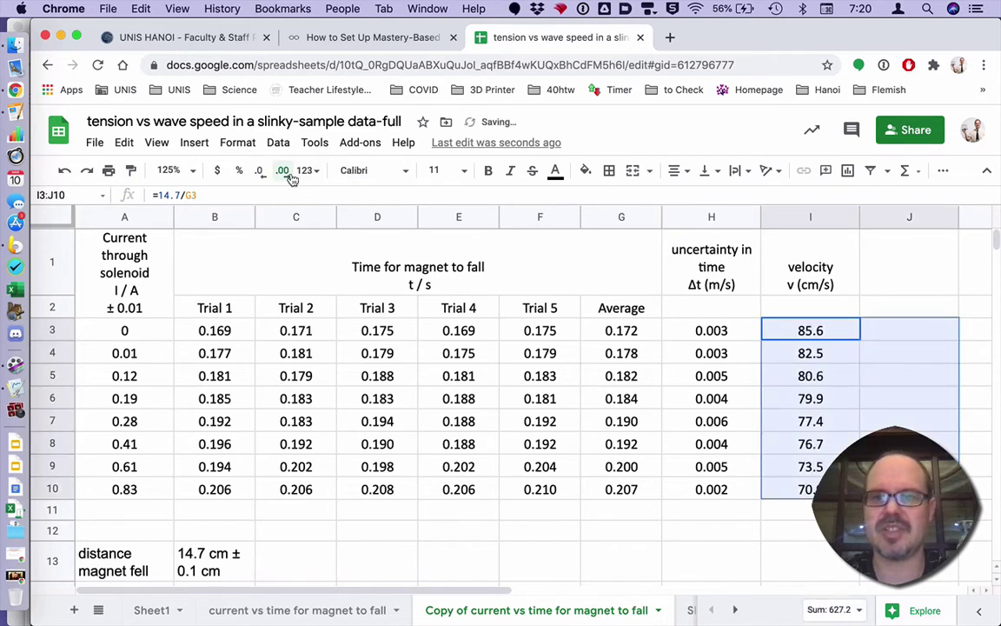
click(290, 174)
click(290, 174)
click(290, 174)
click(676, 550)
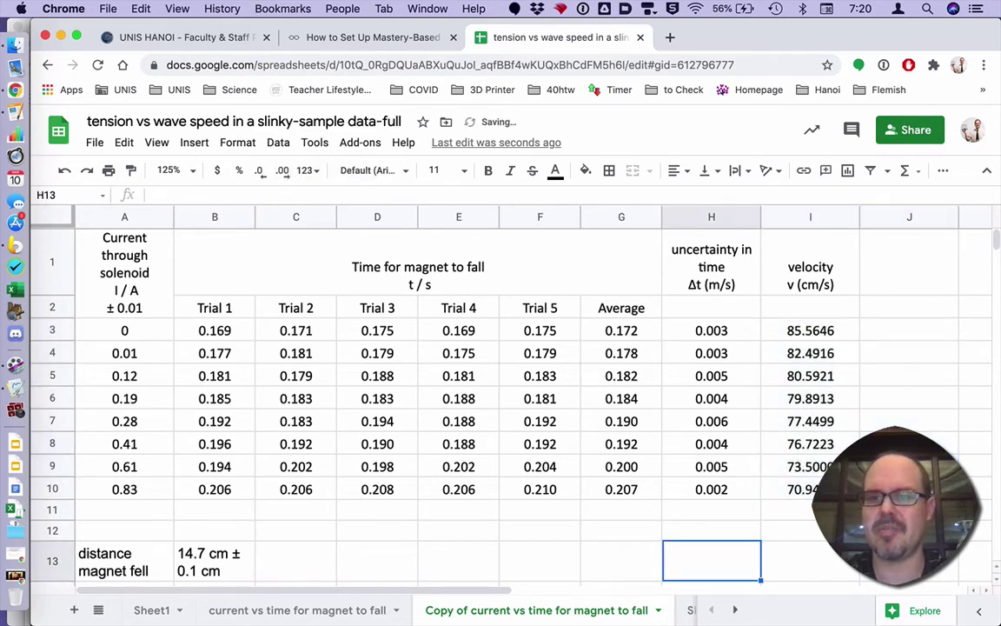
Step: Reduce the velocities in I3:I10 to two decimal places
click(824, 338)
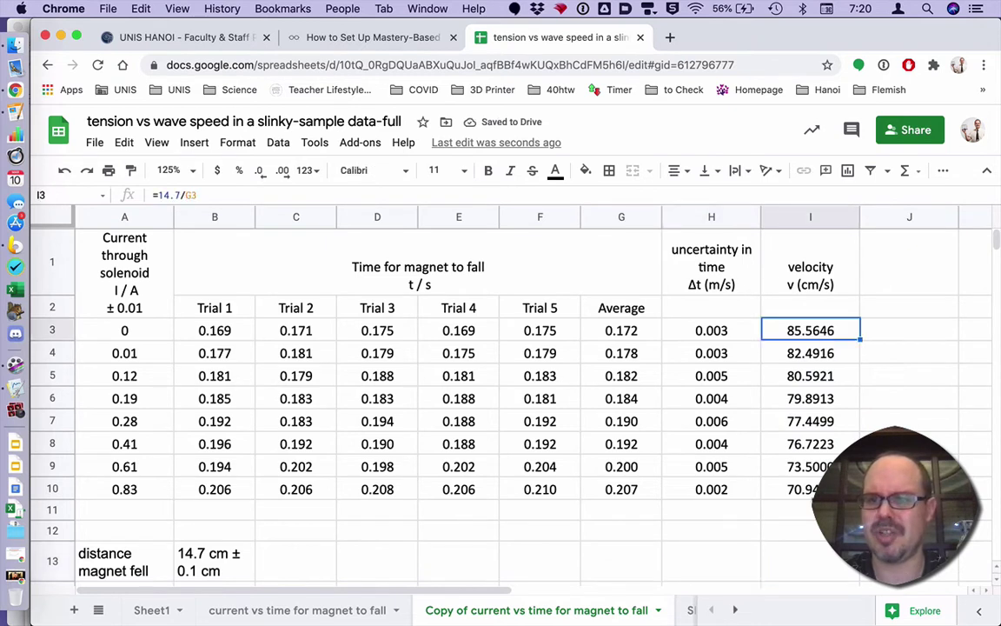
shift+click(809, 489)
click(259, 170)
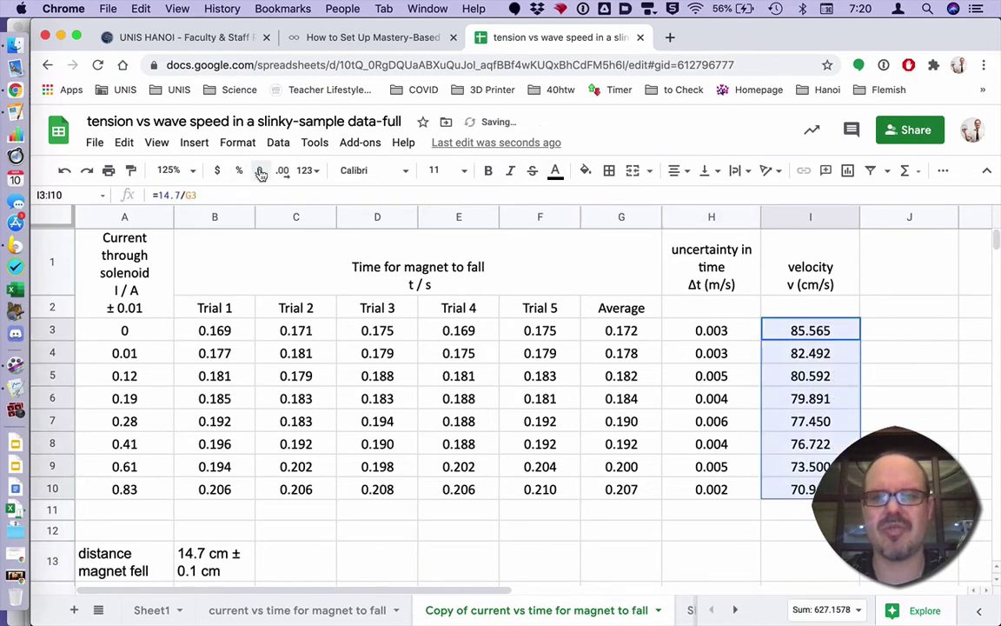
click(259, 170)
click(668, 531)
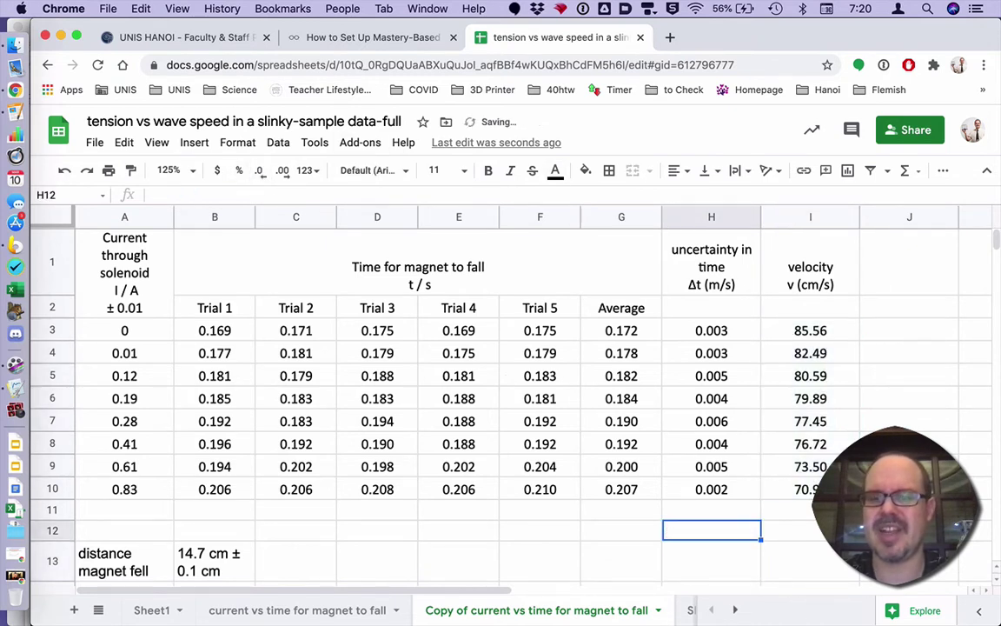
Step: Enter a heading in J1 reading "uncertainty in velocity" with "Δv (cm/s)" on a new line
click(877, 278)
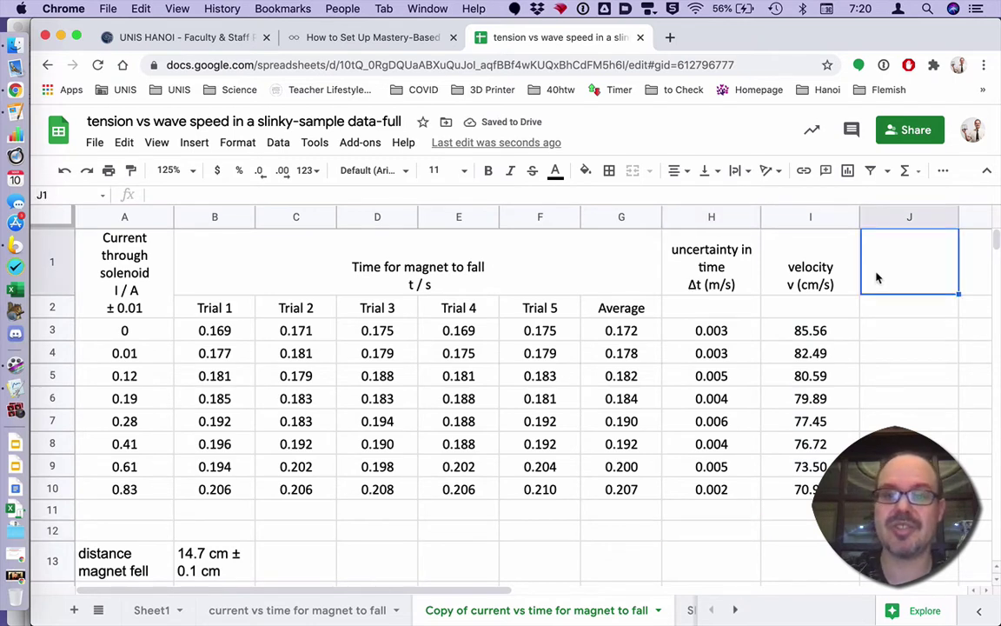
text(uncer)
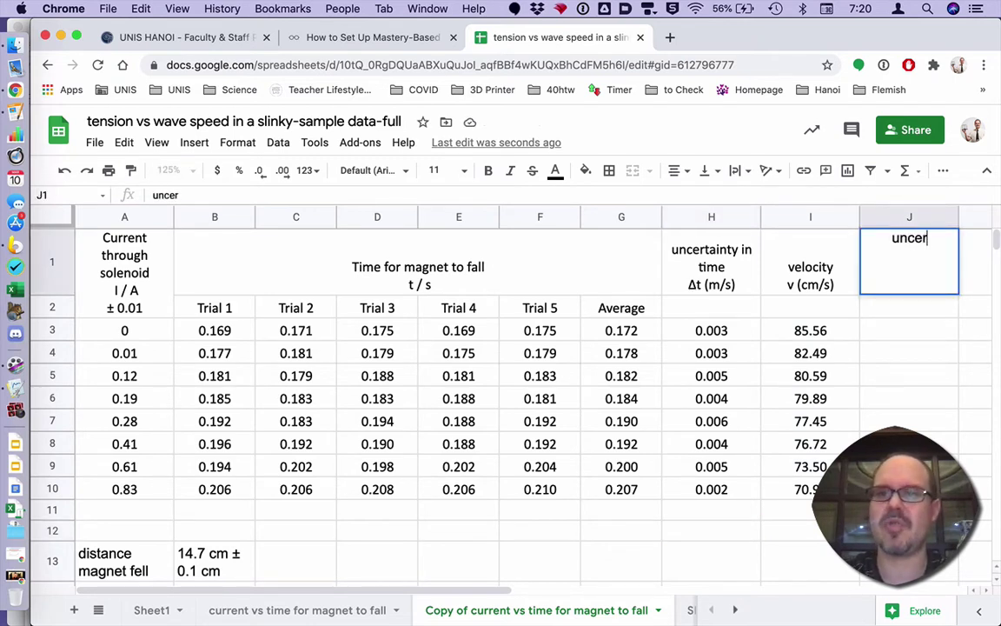
text(tainty in ve)
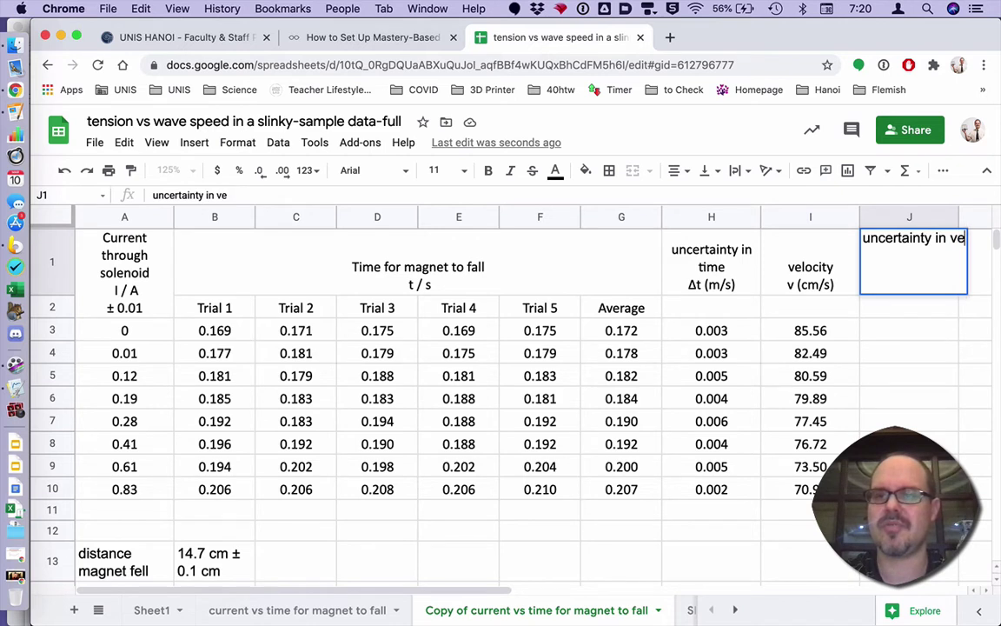
text(locity)
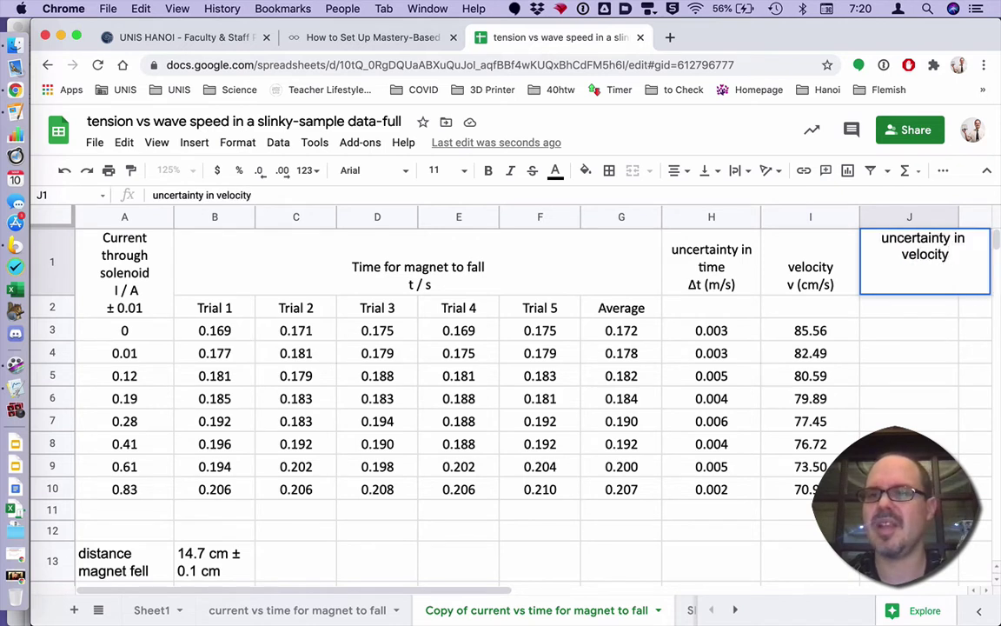
key(alt+Return)
text(Δv)
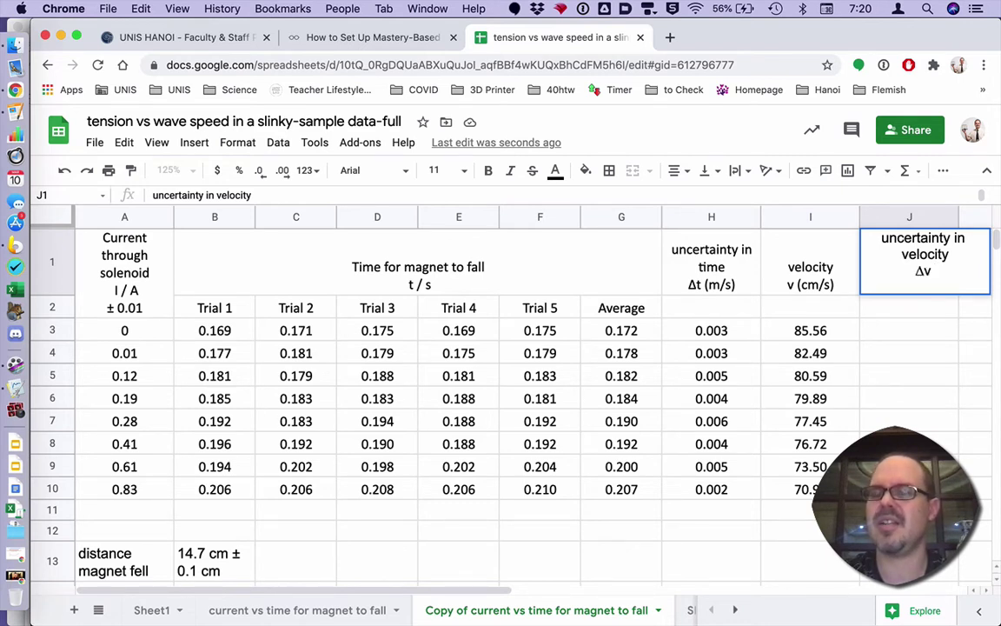
text( (cm/s))
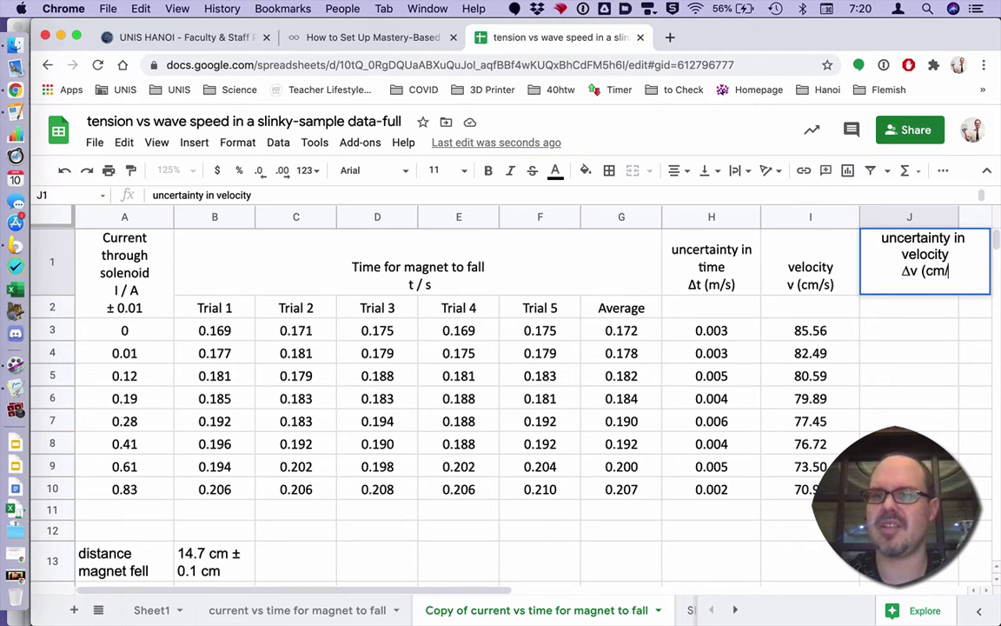
Step: In J3, calculate the velocity uncertainty with =(0.1/14.7+H3/G3)*I3 and fill the formula down to J10
click(898, 332)
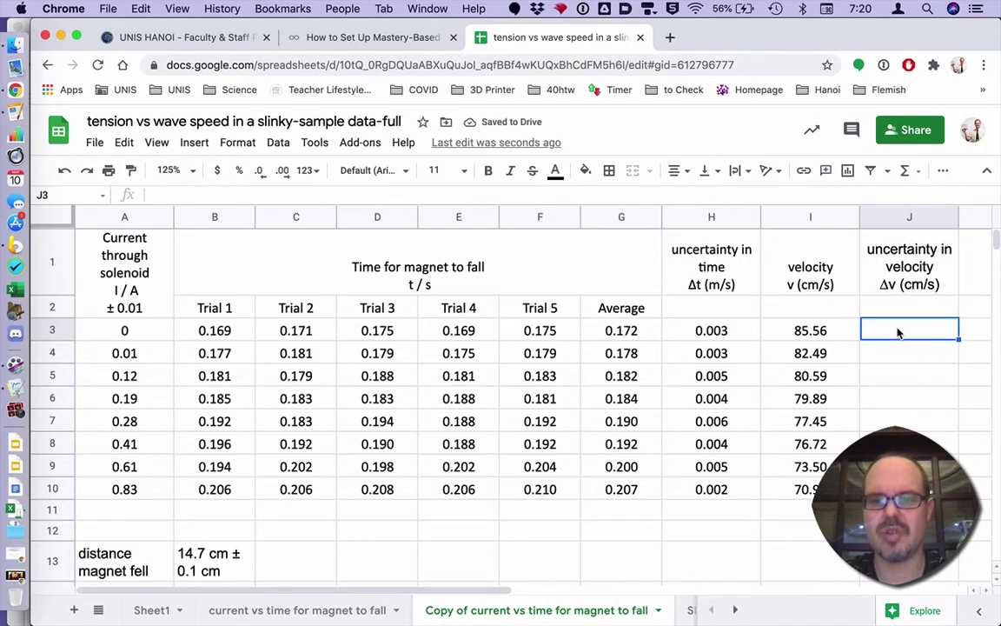
text(=)
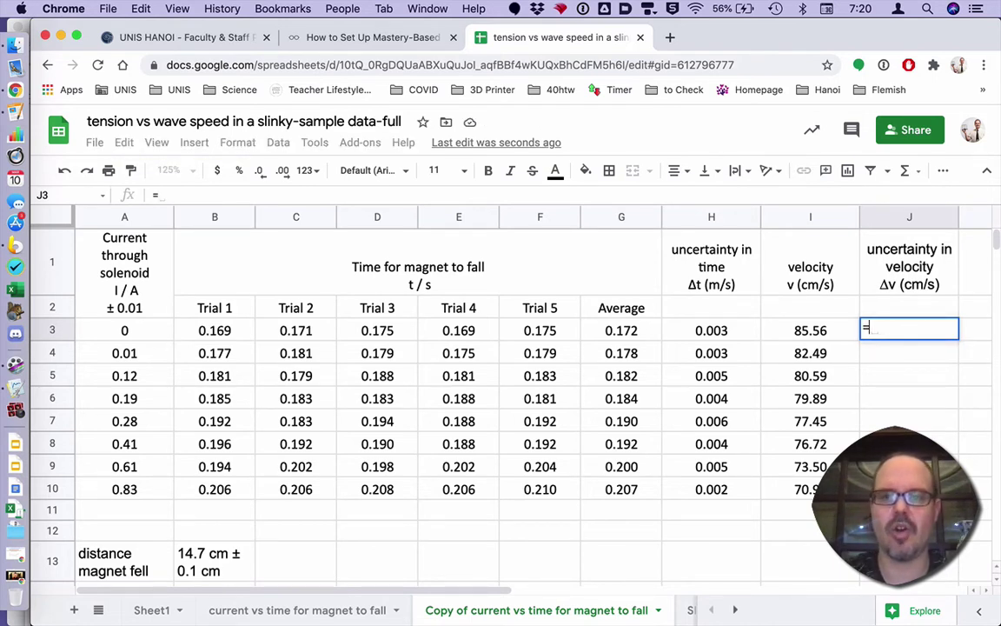
text(()
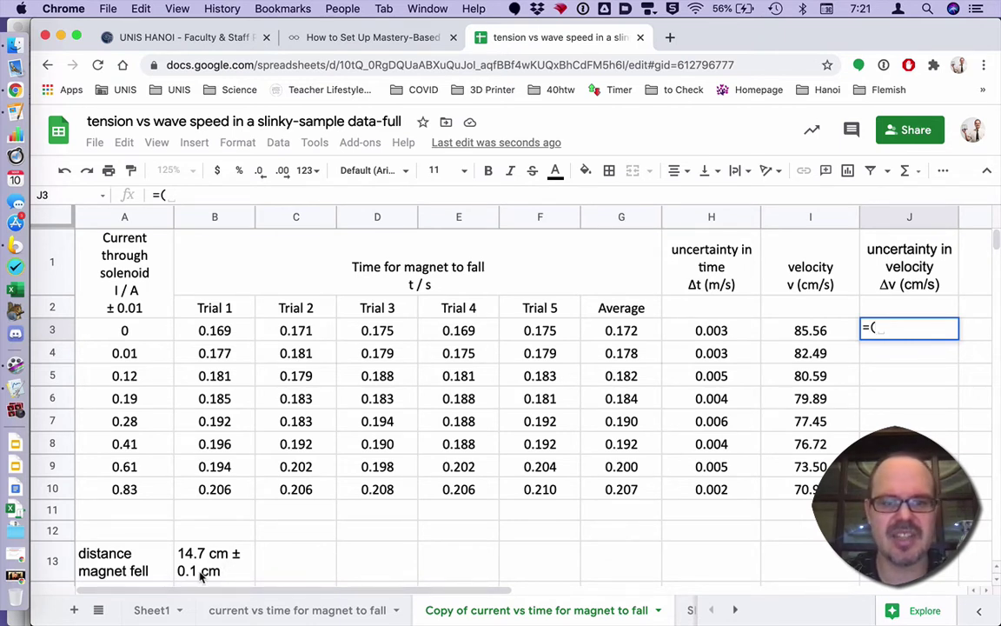
text(0)
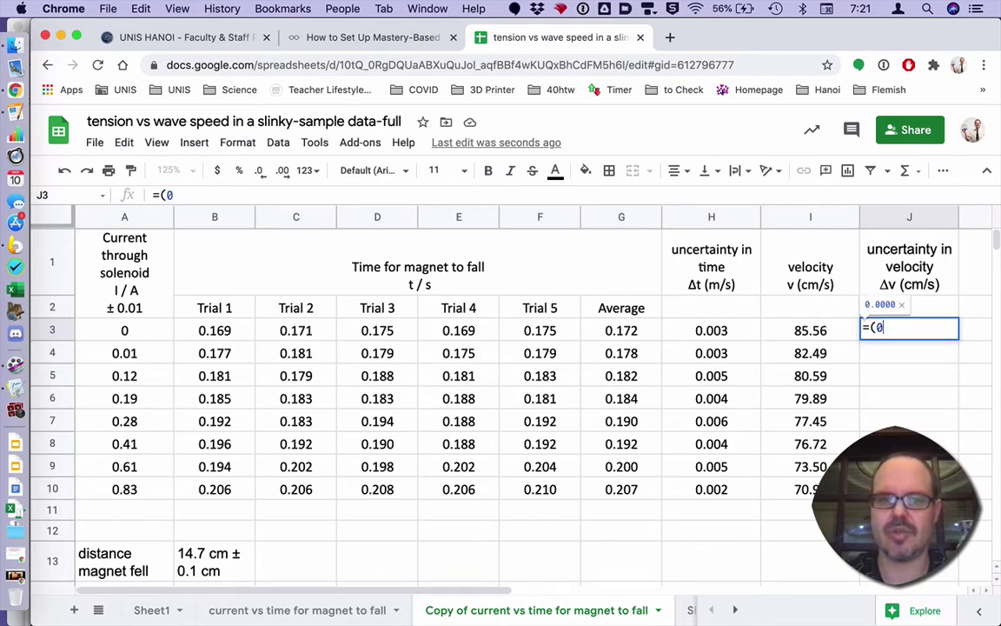
text(.1)
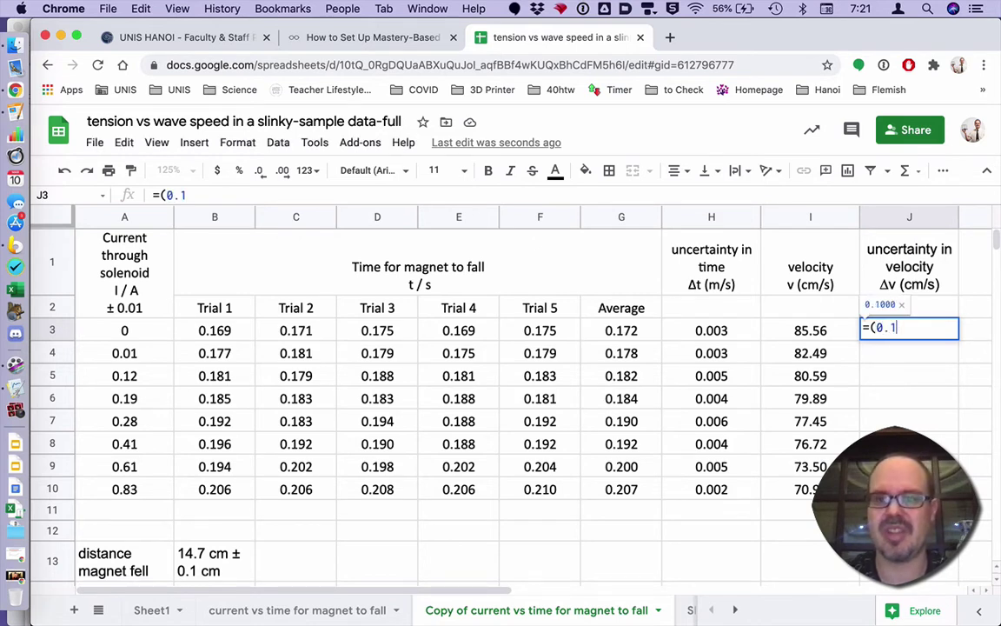
text(/)
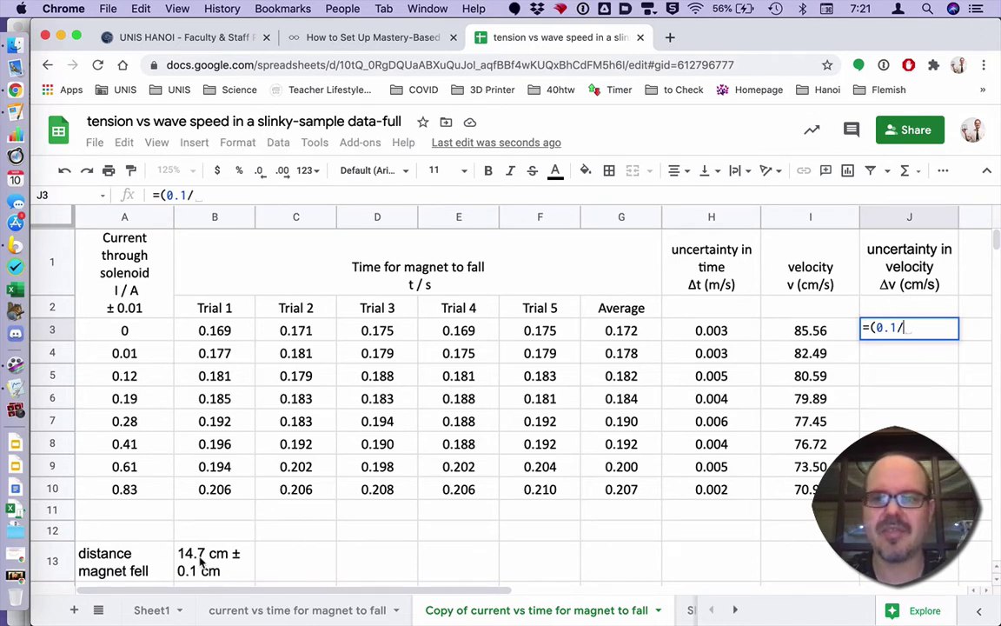
text(14.7)
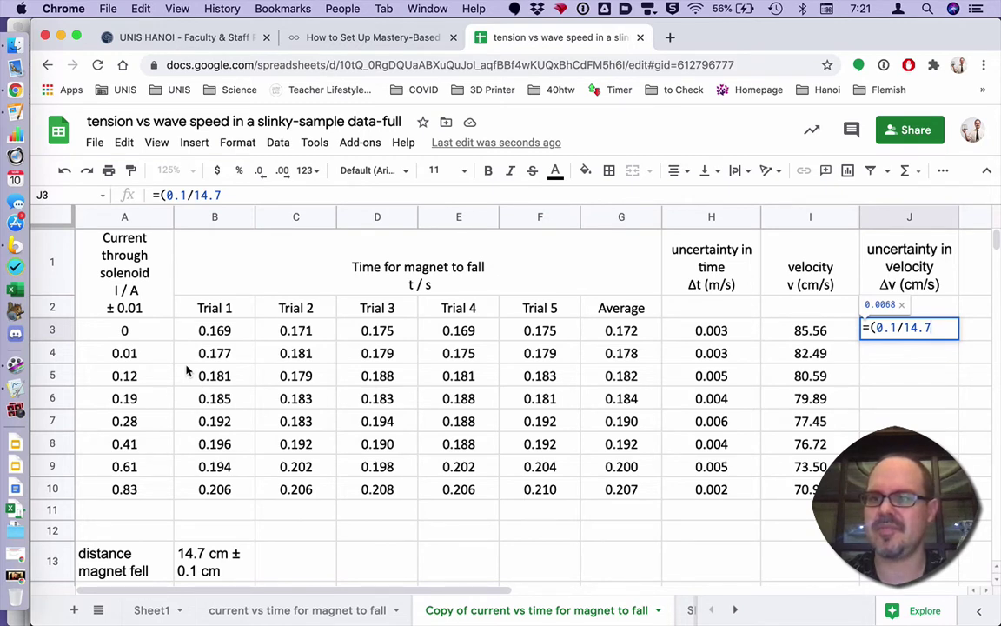
text(+)
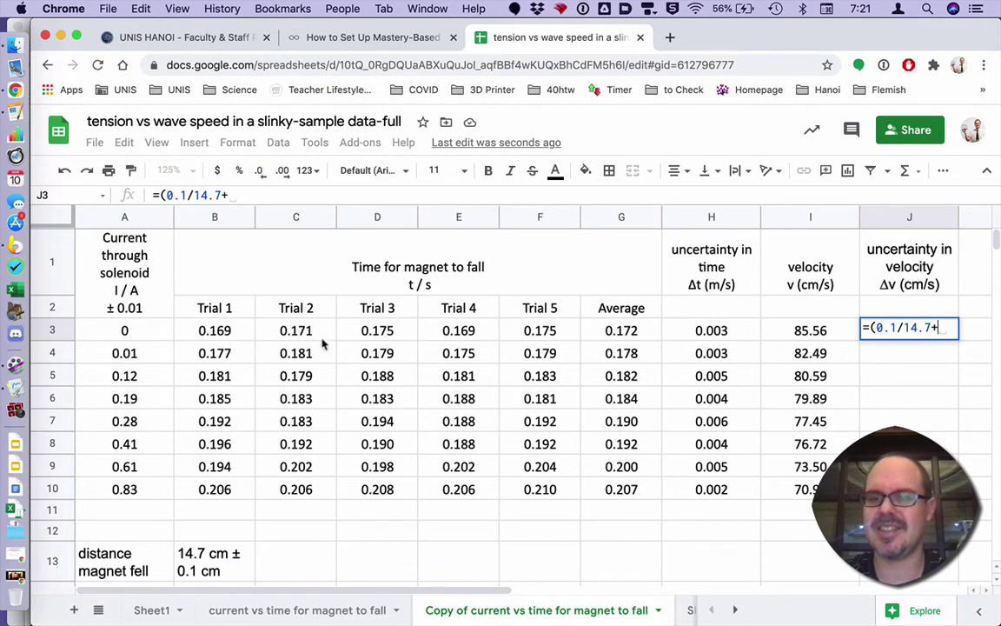
click(695, 336)
text(/)
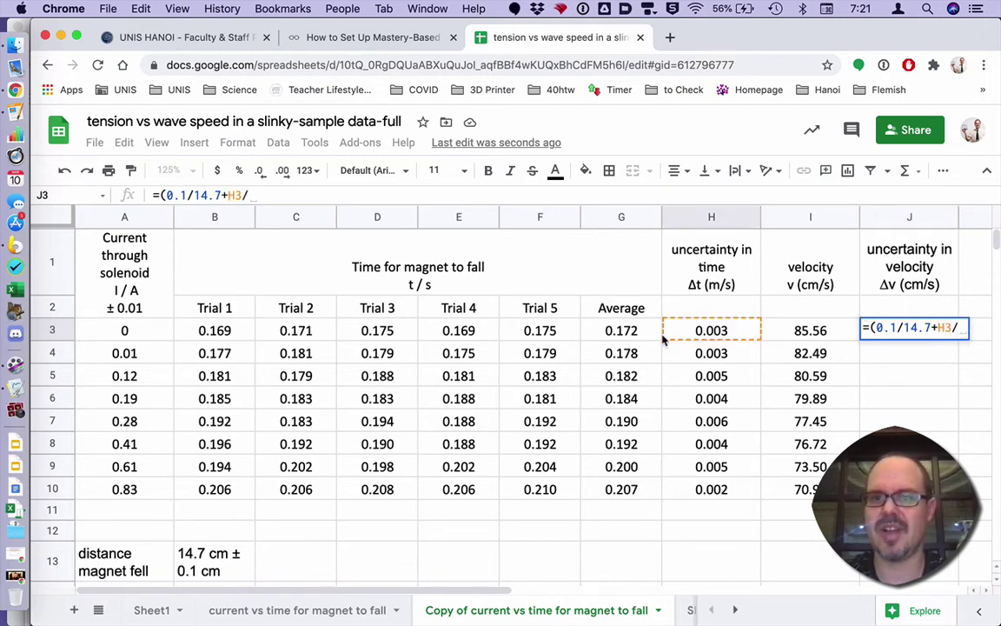
click(621, 336)
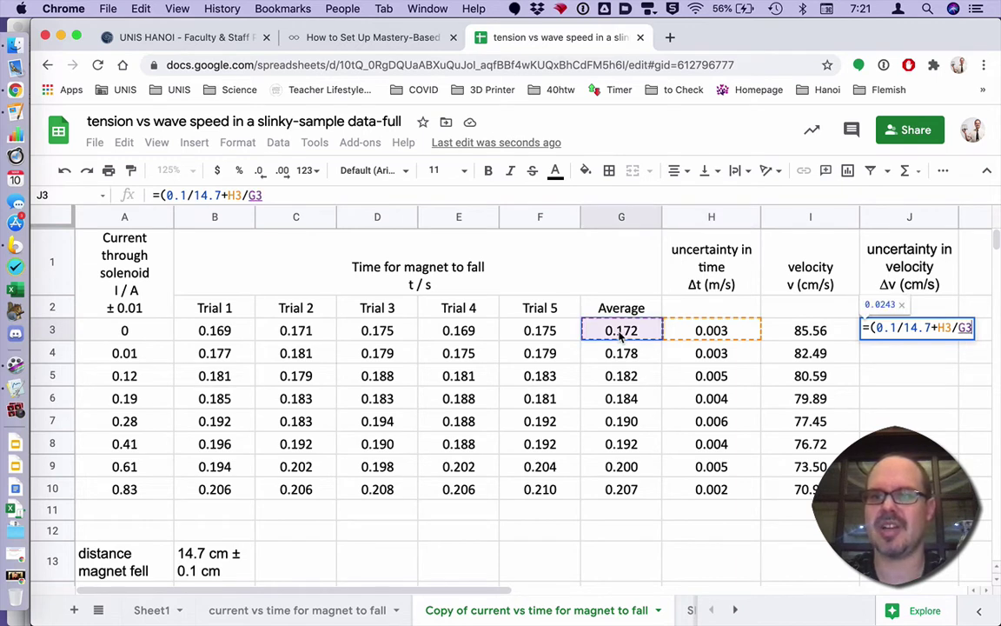
text())
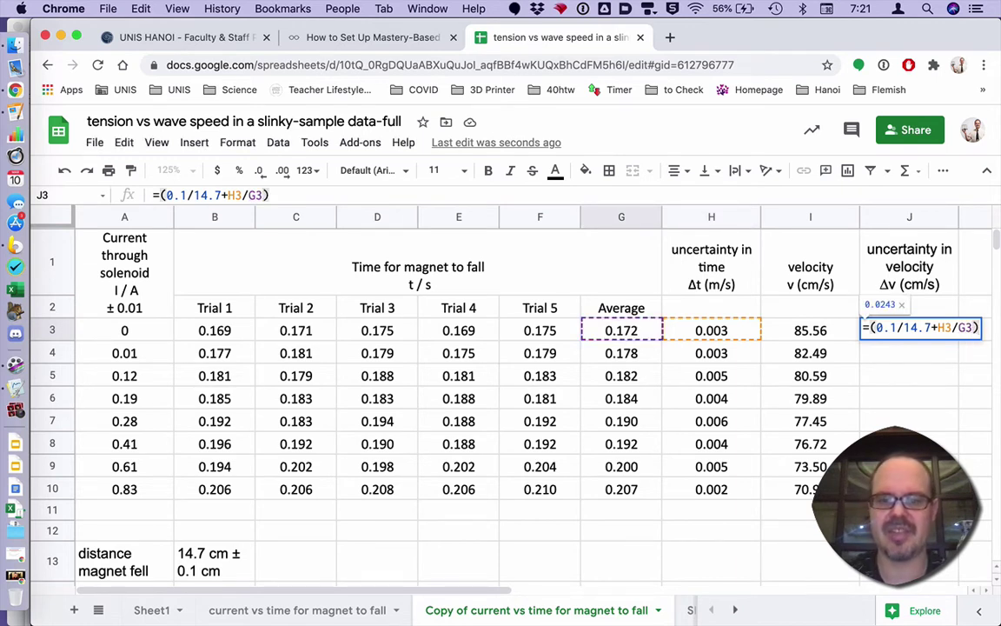
text(*)
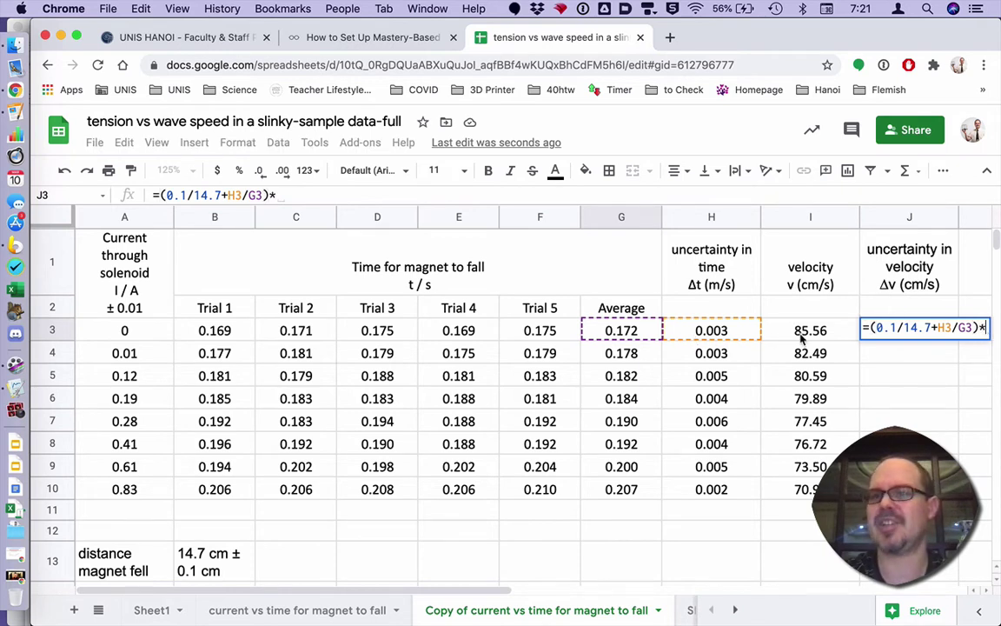
click(802, 339)
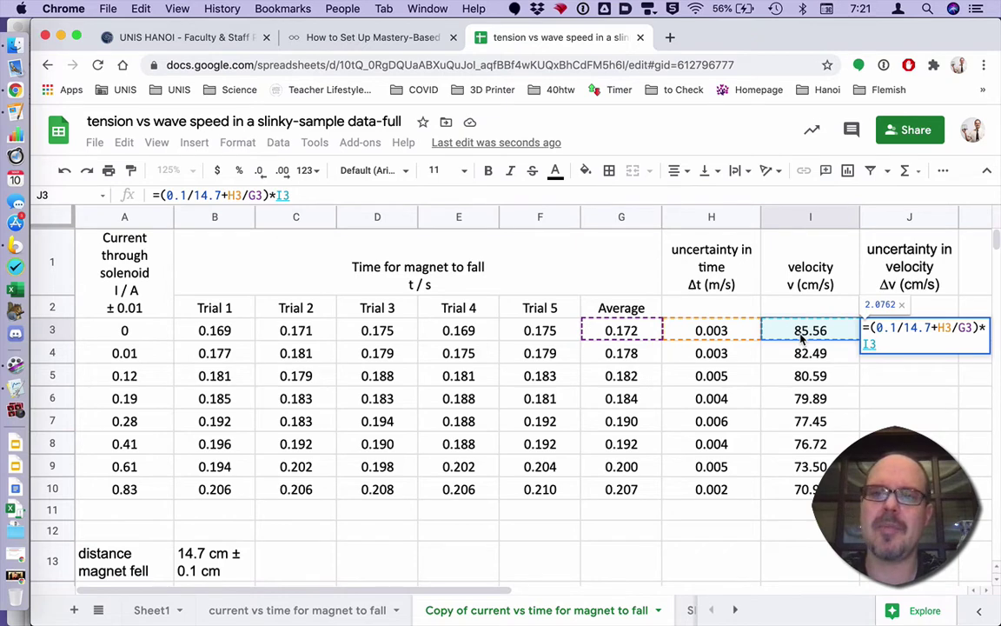
key(Return)
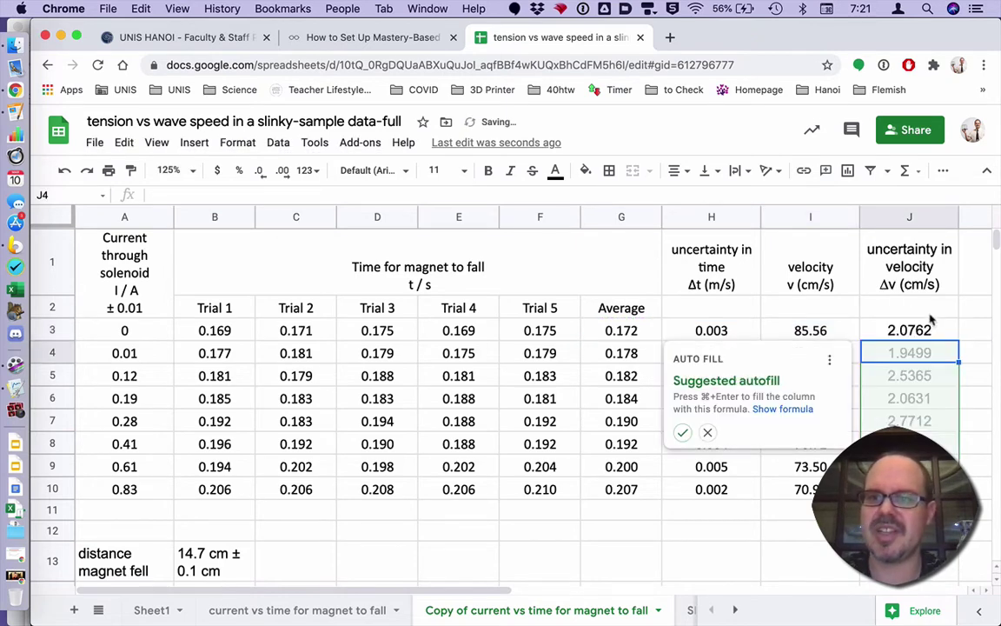
click(682, 432)
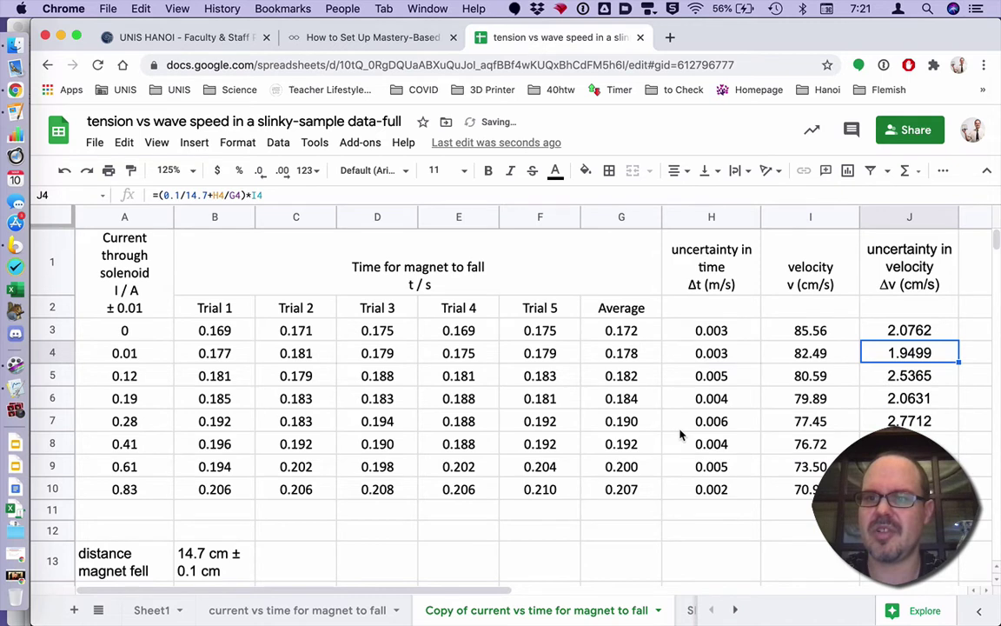
Step: Format the velocity uncertainties in J3:J10 as whole numbers with no decimal places
click(932, 335)
key(super+shift+Down)
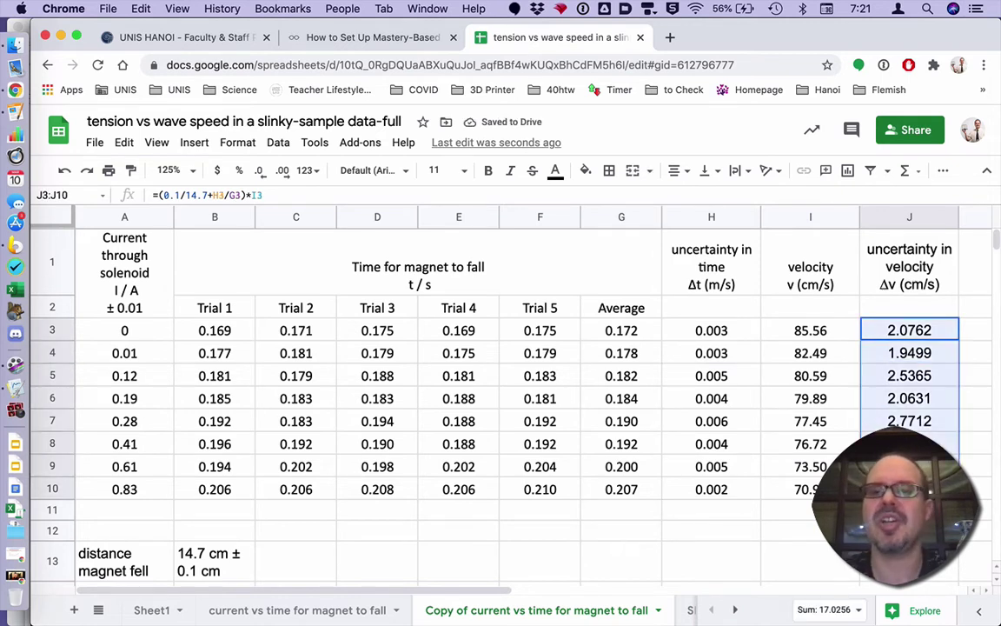
click(284, 171)
click(284, 173)
click(284, 172)
click(260, 172)
click(260, 172)
click(260, 172)
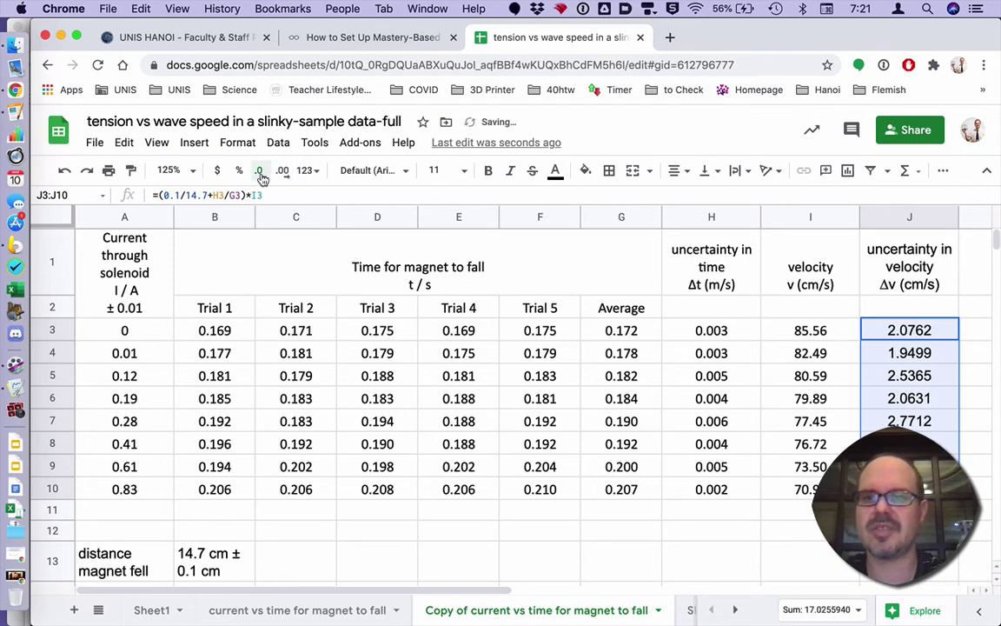
click(259, 172)
click(259, 172)
click(260, 172)
click(260, 172)
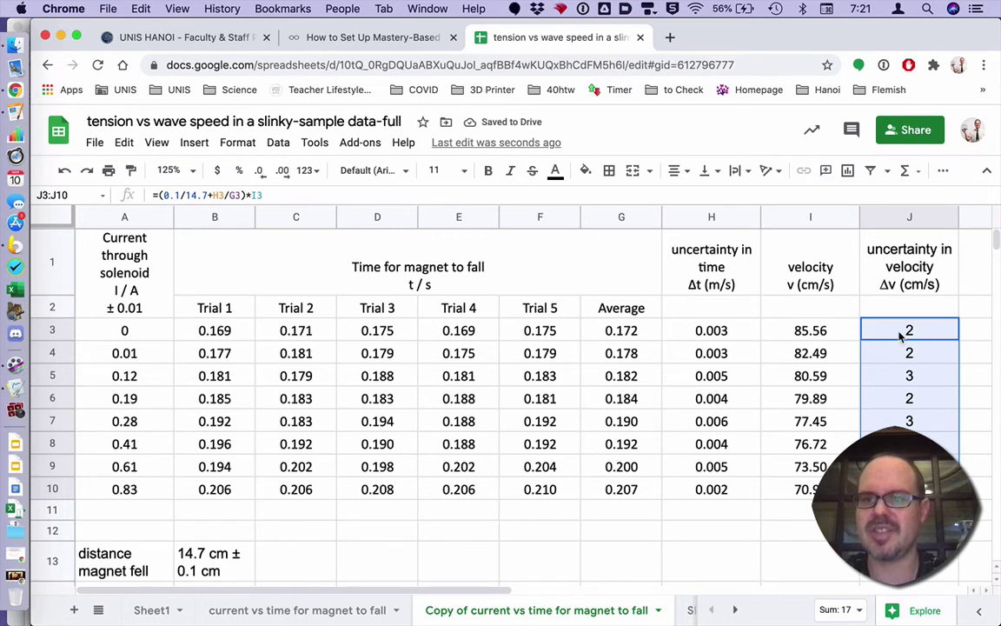
Step: Round the displayed velocities in I3:I10 to whole numbers to match the precision of their uncertainties
click(810, 334)
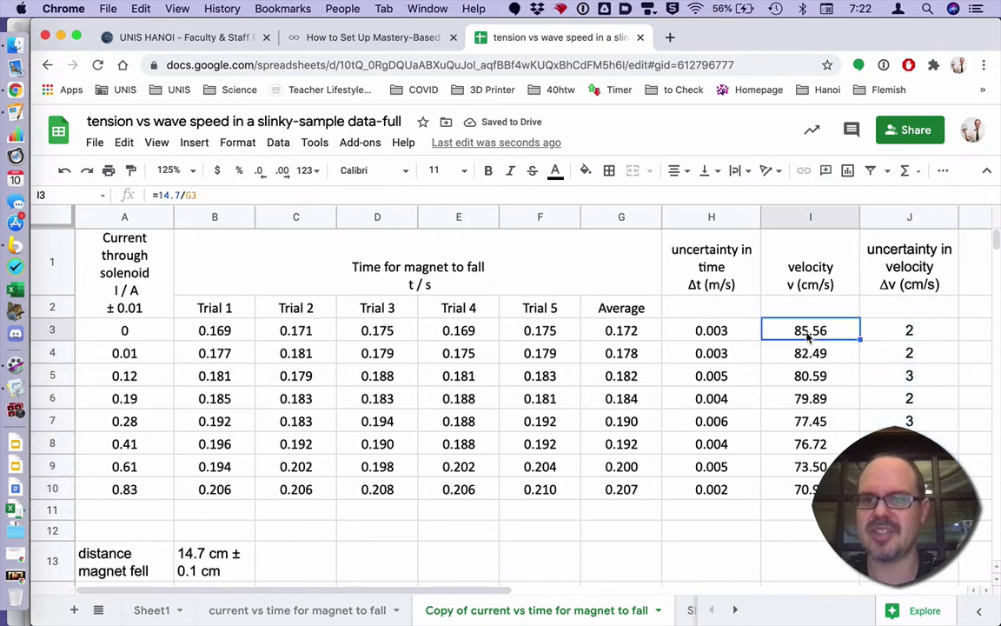
shift+click(803, 490)
click(260, 172)
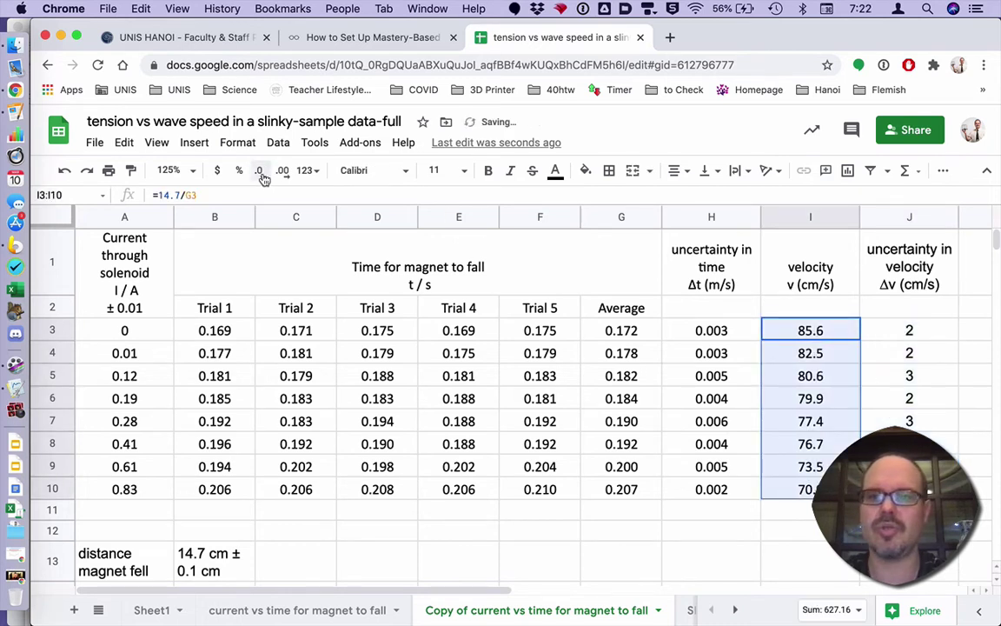
click(260, 172)
click(765, 565)
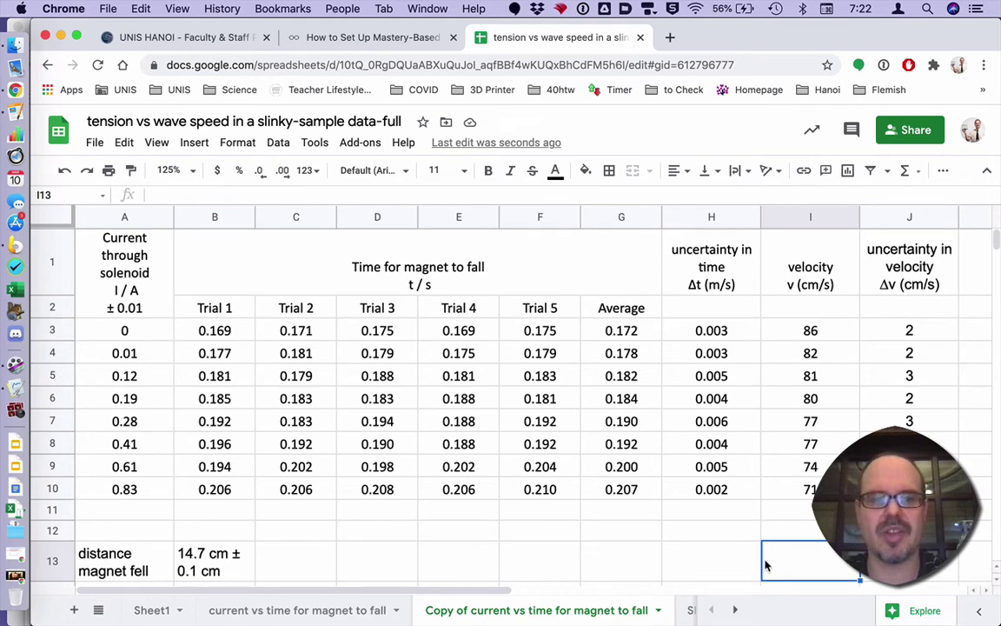
Step: Switch to the Logger Pro graph that has the current values in its x column
key(super+Tab)
key(super+Tab)
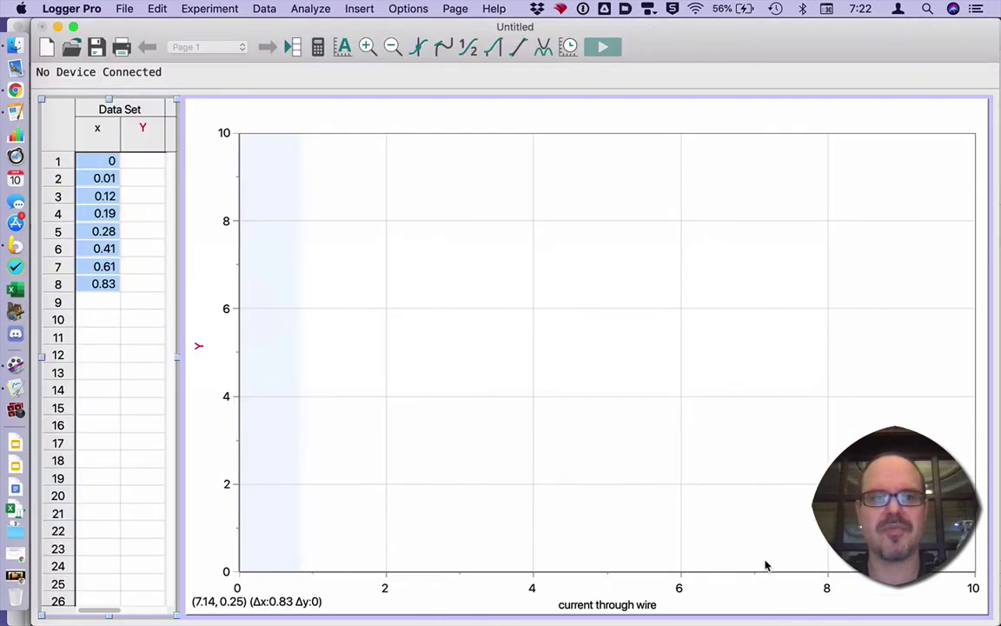
Step: Undo the x-column paste, copy the currents in A3:A10 from the spreadsheet again, and paste them into Logger Pro's x column
key(super+z)
key(super+Tab)
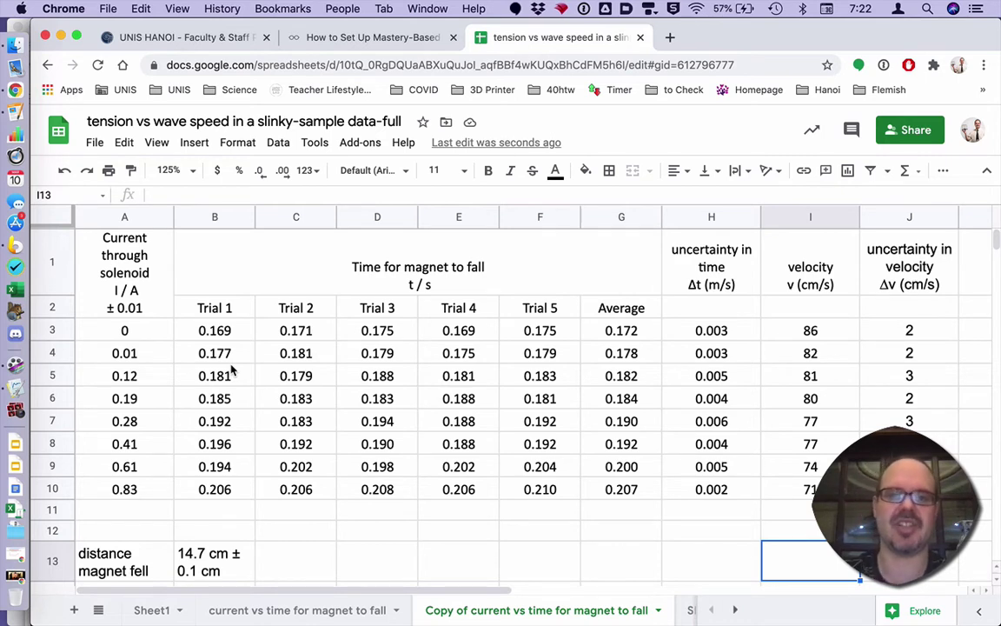
click(139, 329)
shift+click(135, 489)
key(super+c)
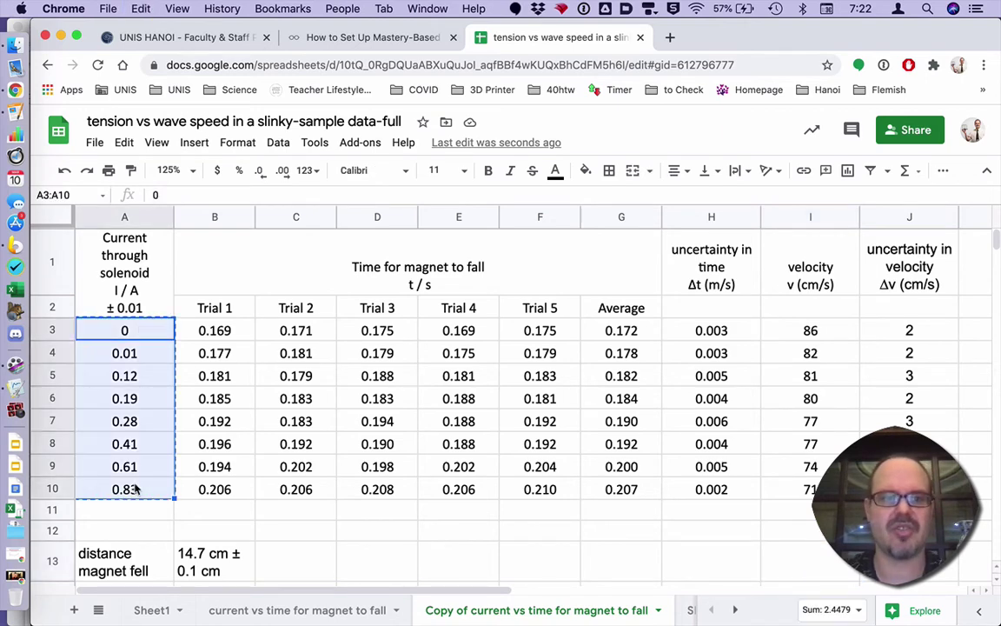
key(super+Tab)
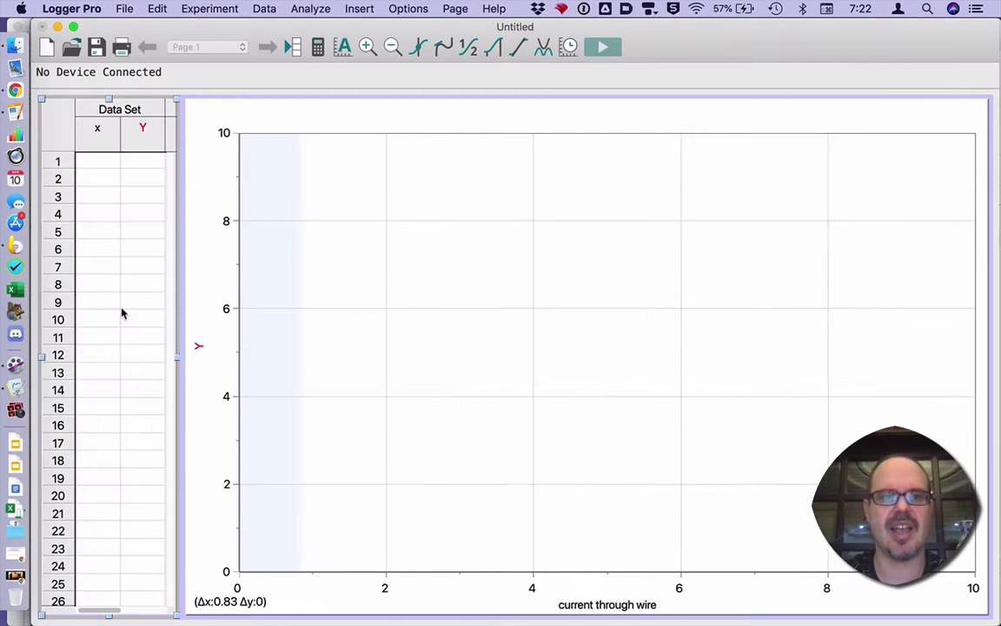
click(94, 159)
key(super+v)
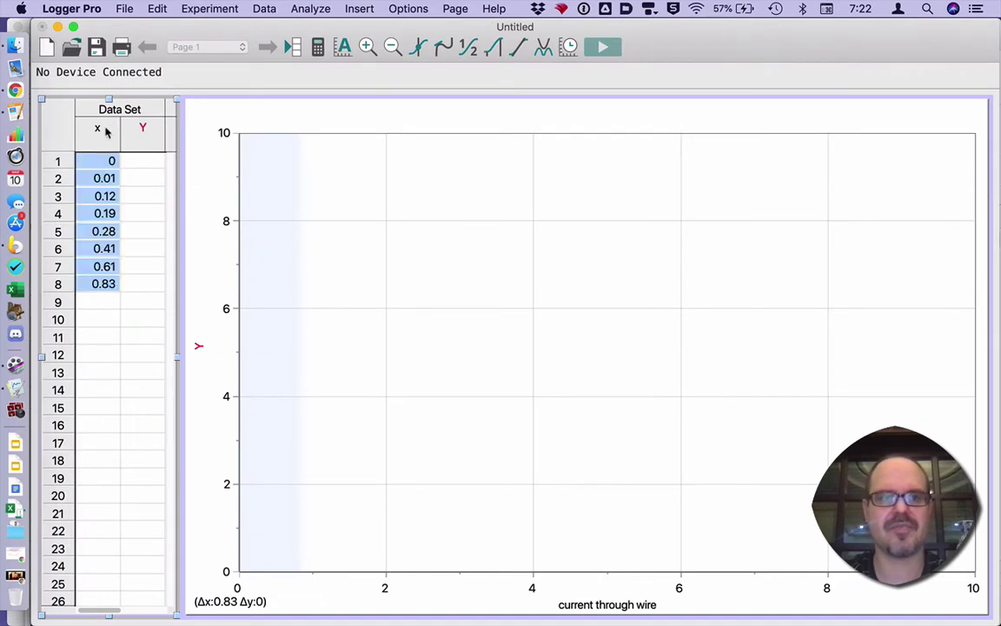
Step: Name the x column "current", with short name I and units A
double_click(104, 129)
text(cur)
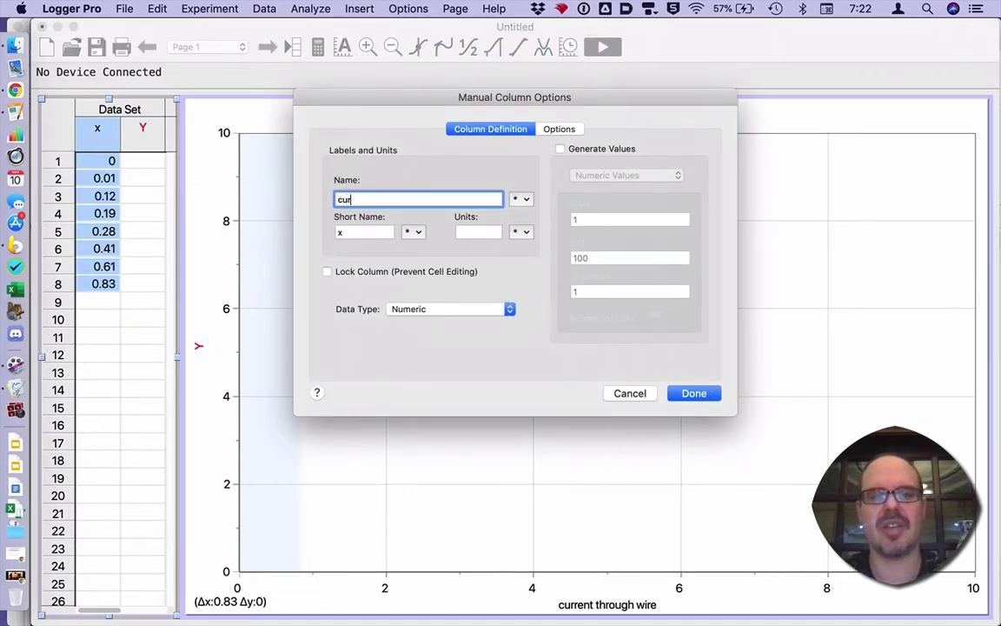
text(rent)
key(Tab)
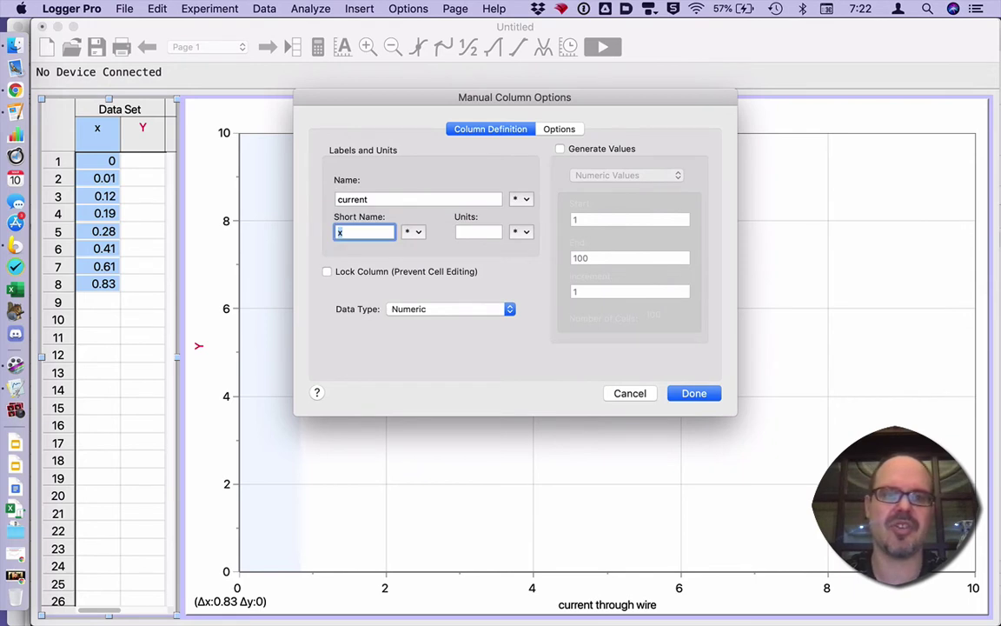
text(I)
key(Tab)
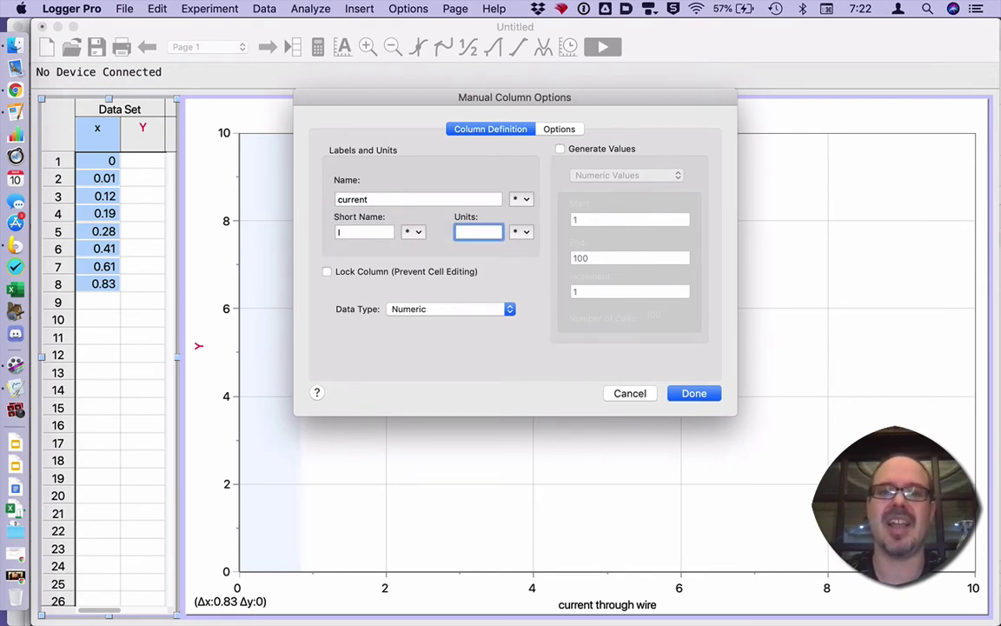
text(A)
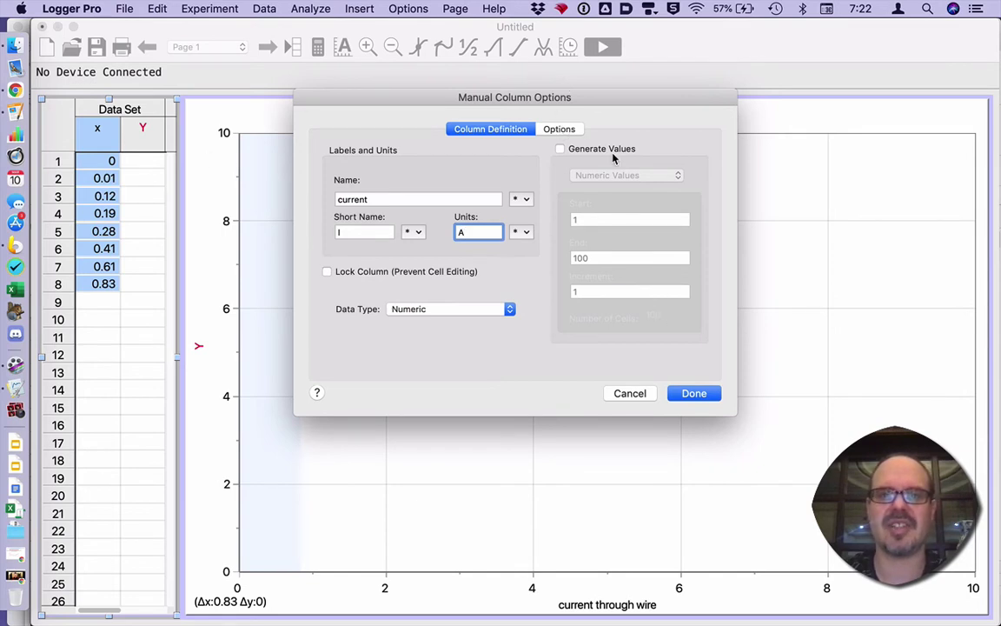
Step: Enable error bar calculations for the current column with a fixed error constant of 0.01
click(562, 130)
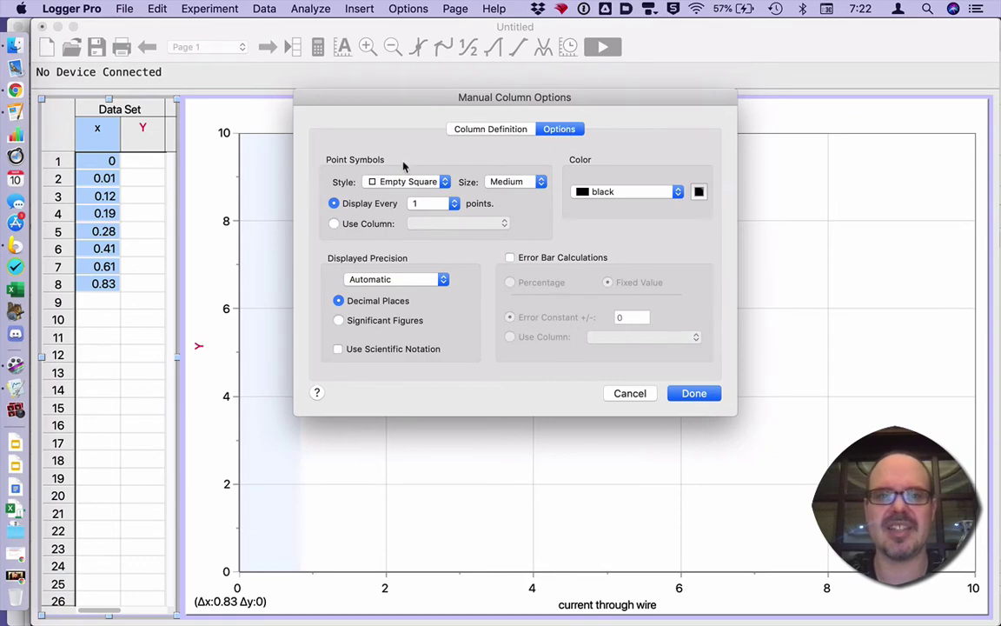
click(563, 259)
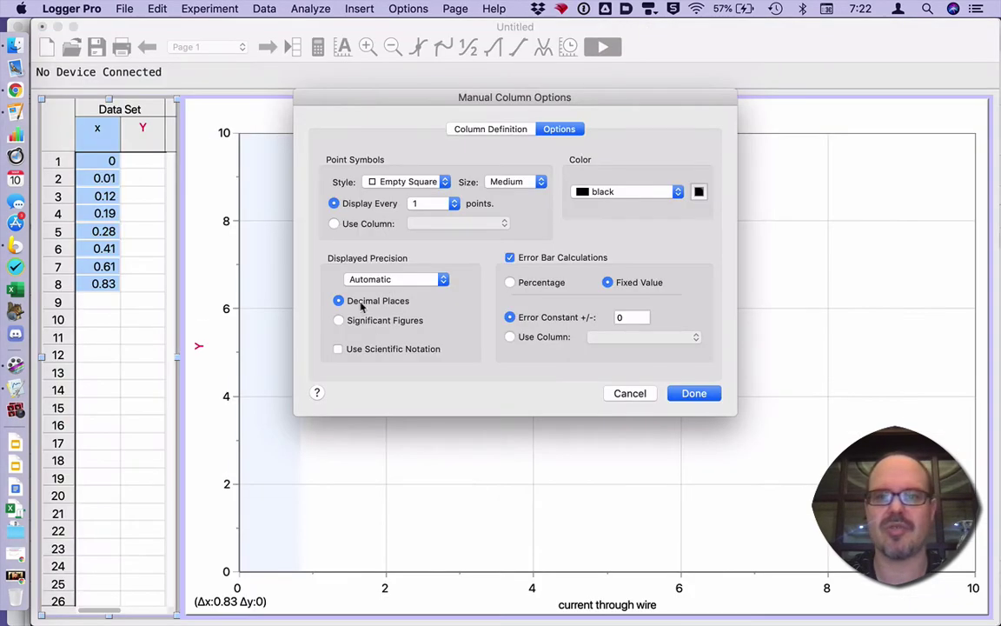
click(634, 315)
text(.01)
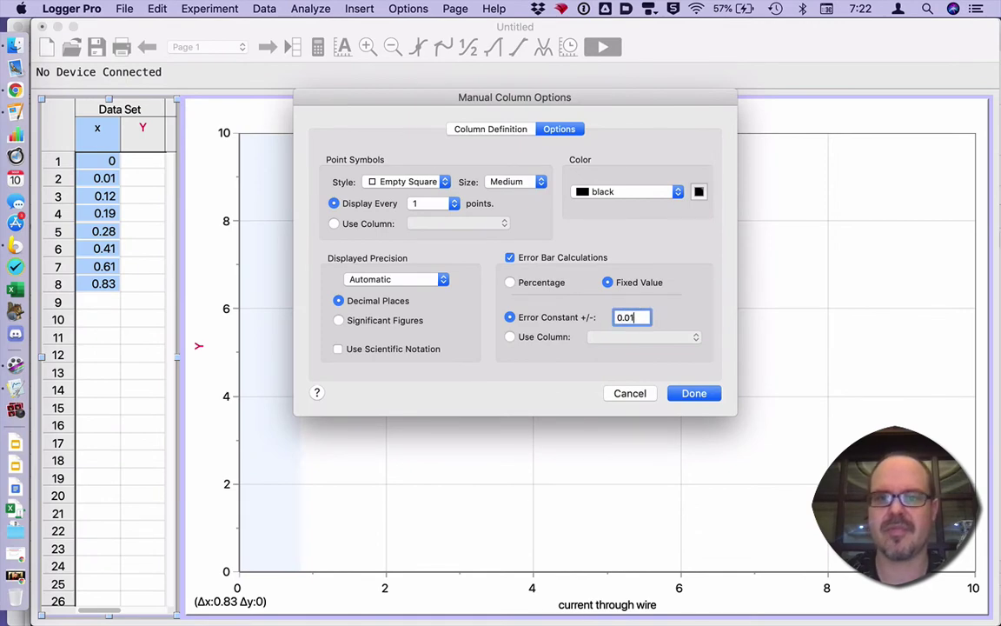
key(Return)
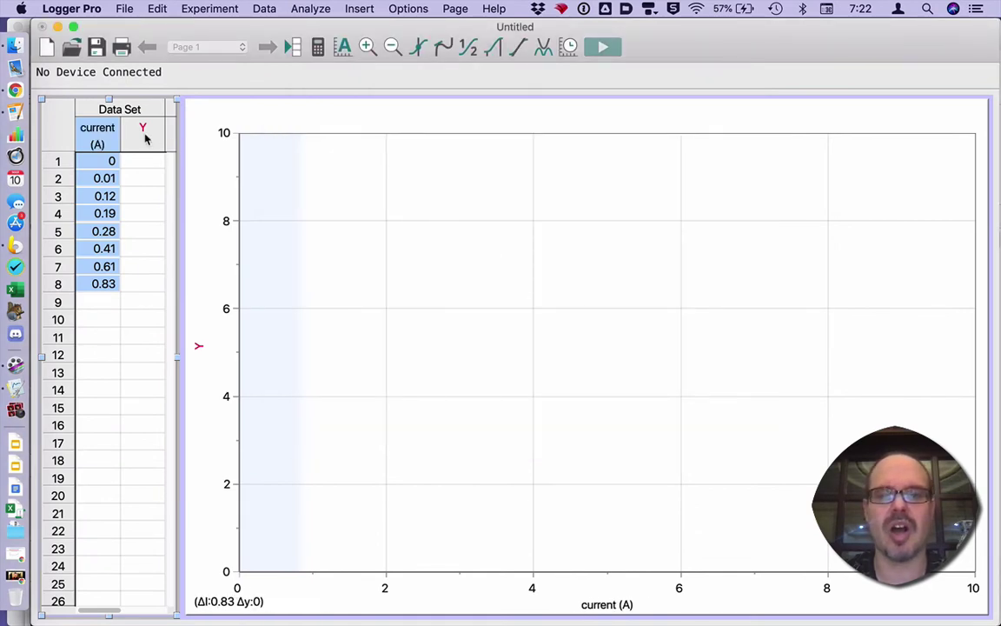
Step: Copy the velocities in I3:I10 from the spreadsheet and paste them into Logger Pro's Y column
key(super+Tab)
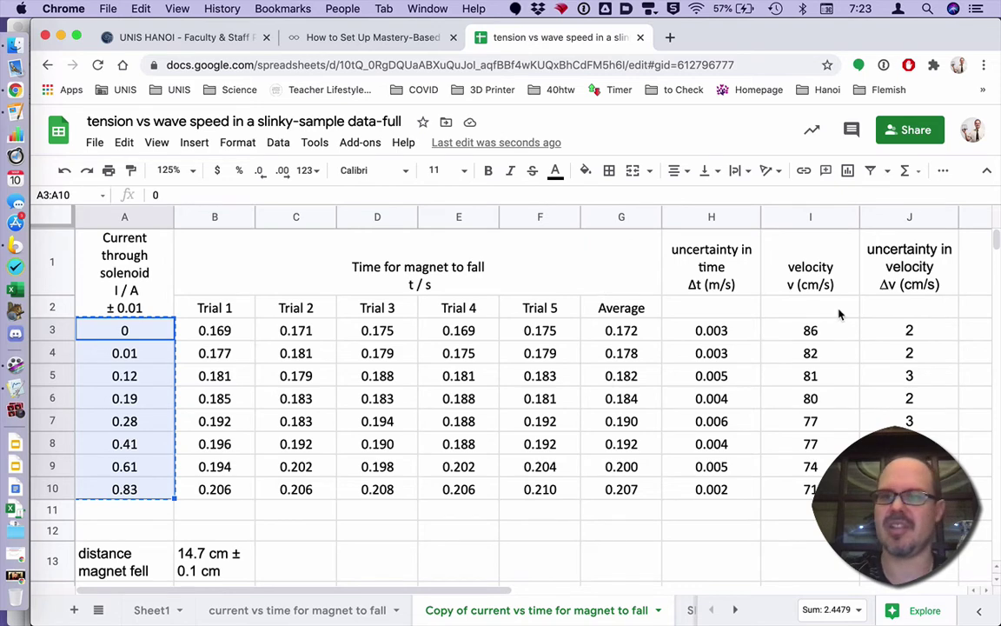
drag(786, 331, 803, 488)
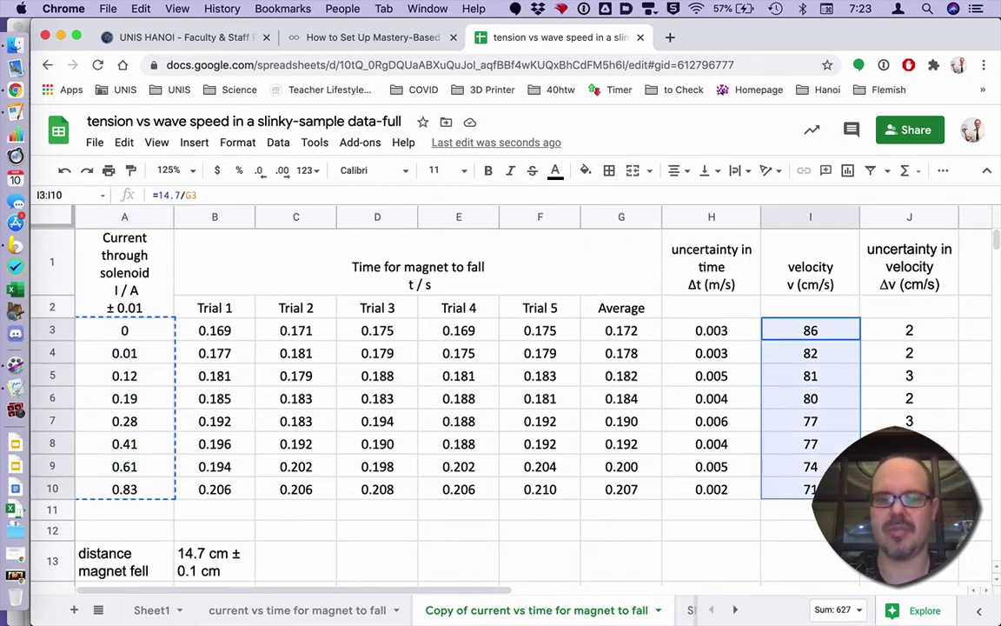
key(super+c)
key(super+Tab)
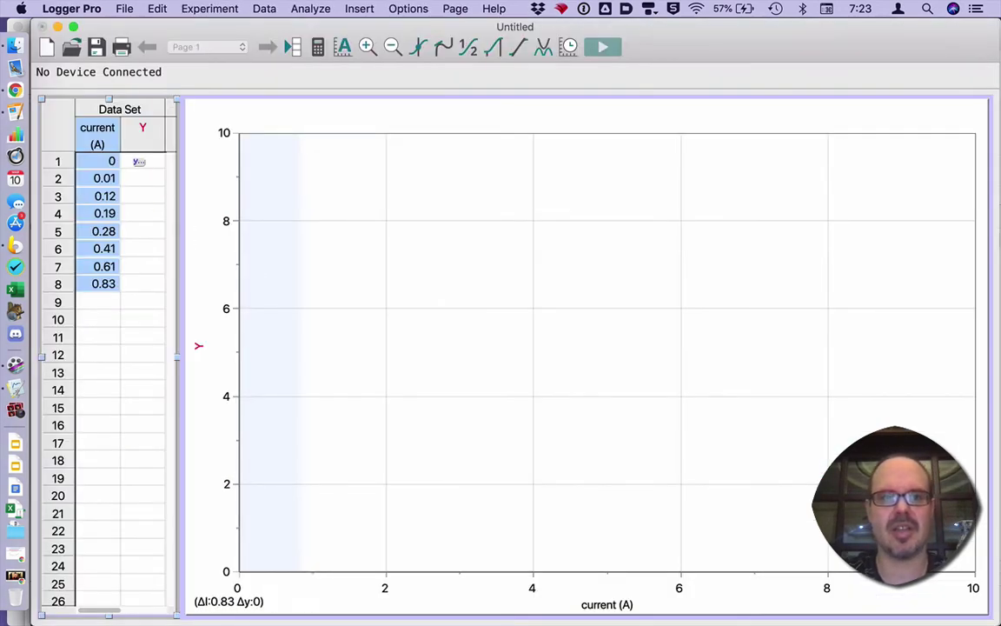
click(138, 160)
key(super+v)
Step: Name the Y column "velocity", with short name v and units cm/s
double_click(149, 132)
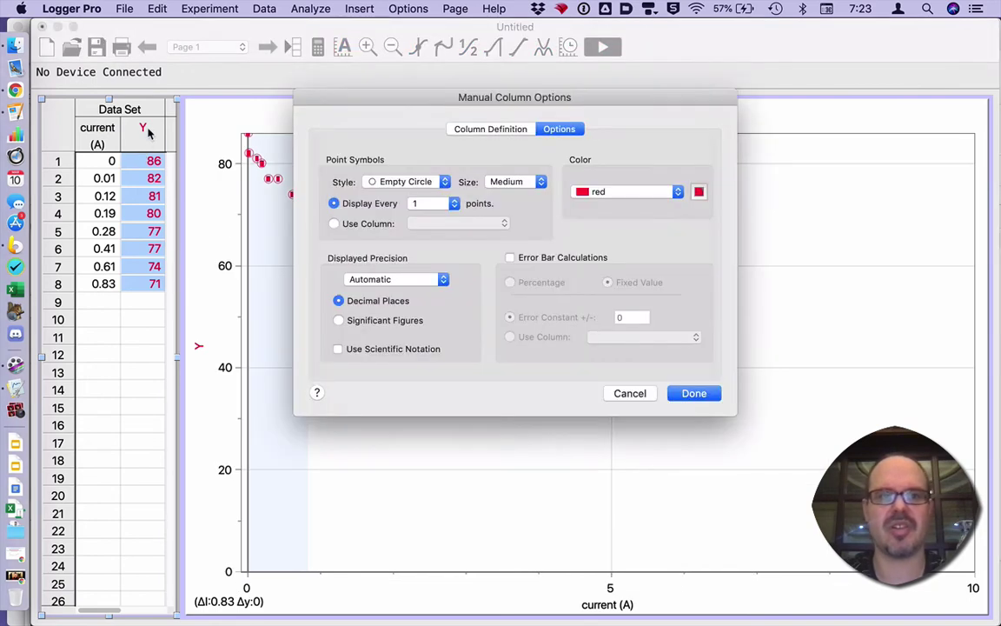
click(473, 131)
text(ve)
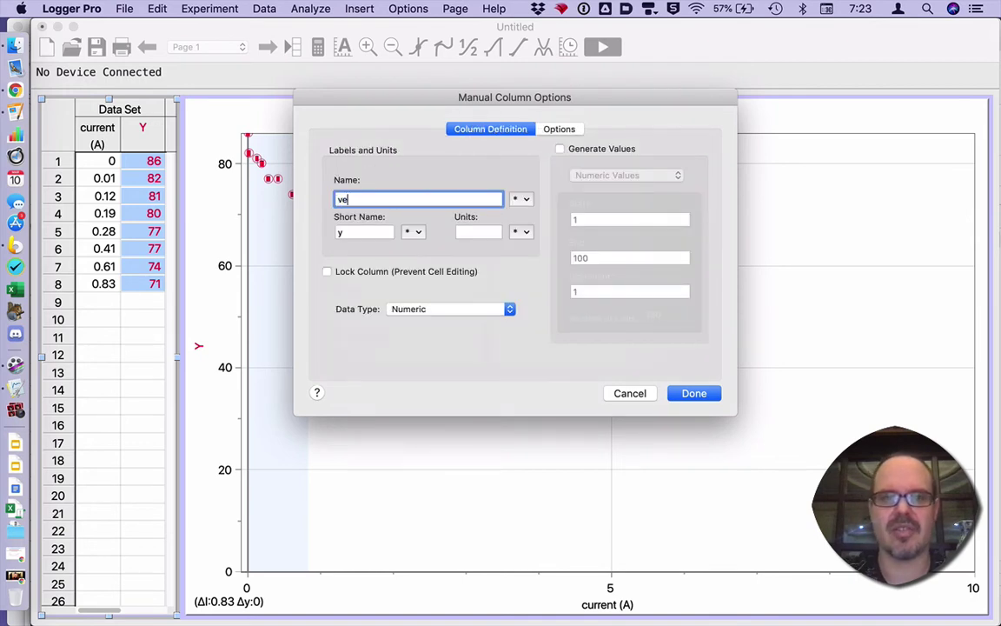
text(locity)
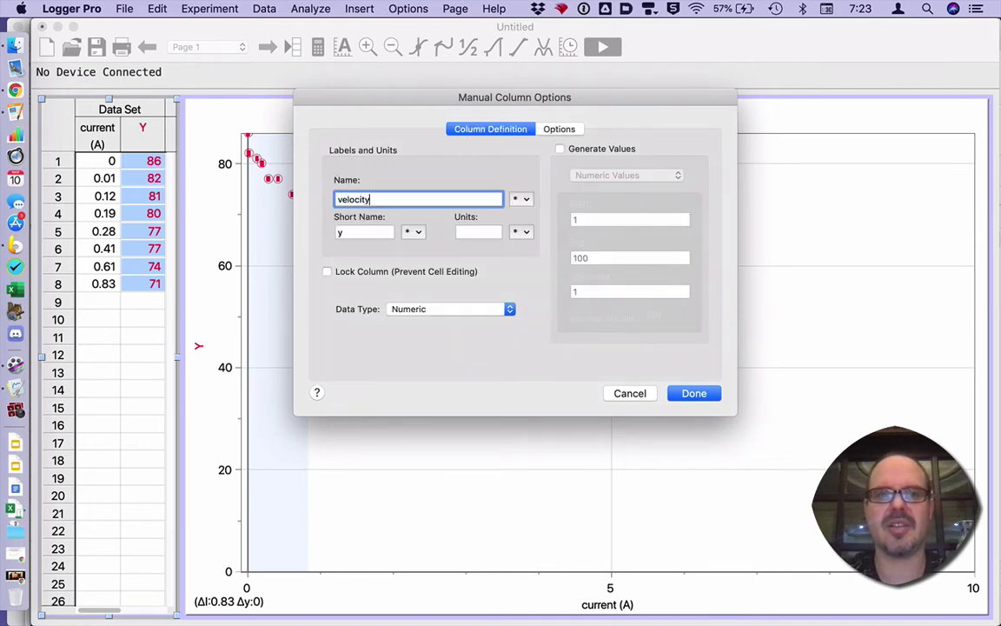
key(Tab)
key(Tab)
text(c)
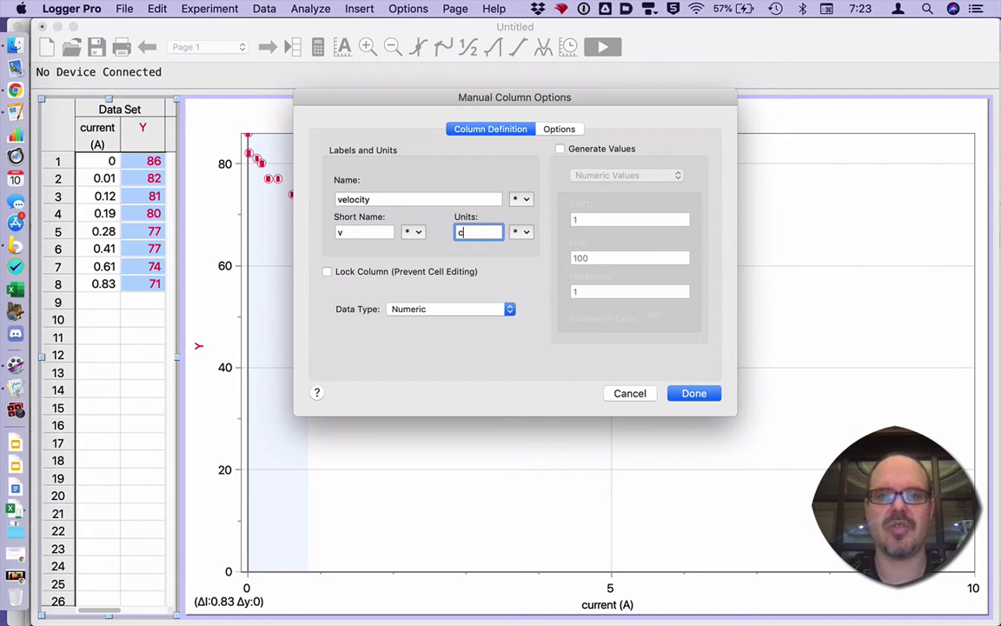
text(m/s)
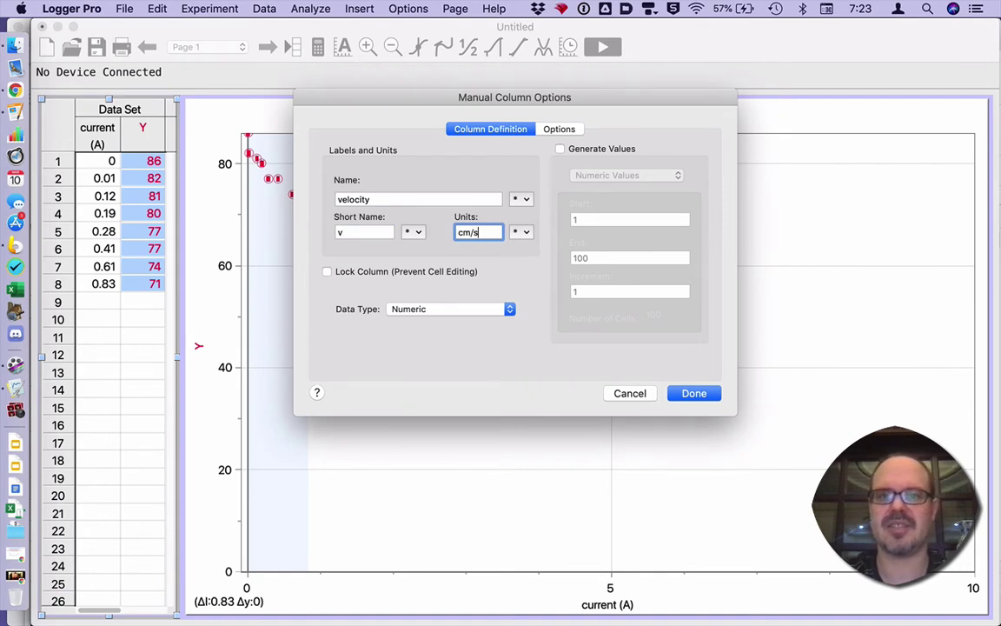
key(Return)
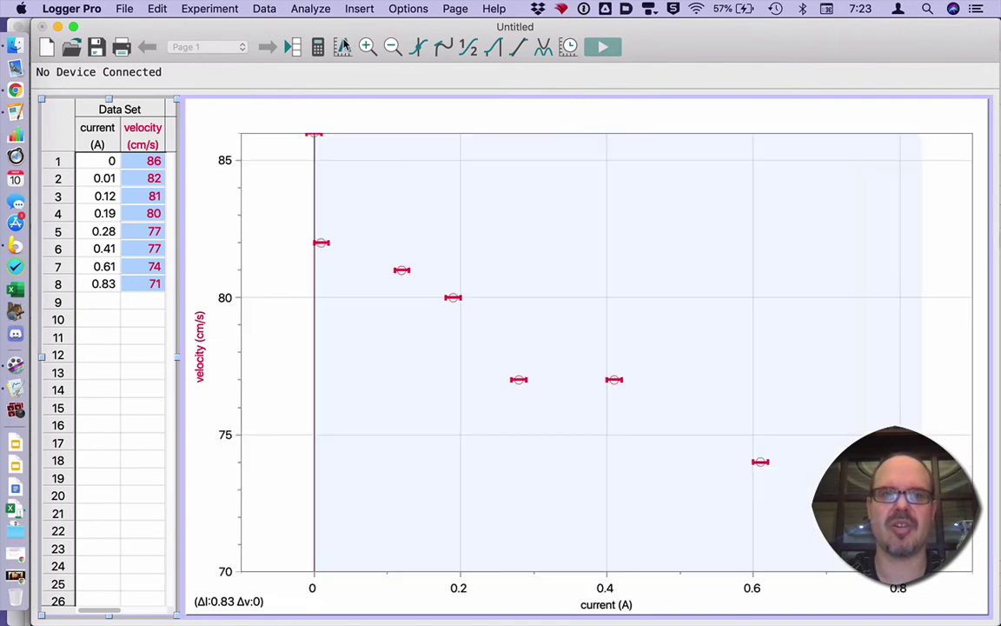
Step: Autoscale the graph and turn off its point symbols, with X and Y error bars enabled
click(342, 46)
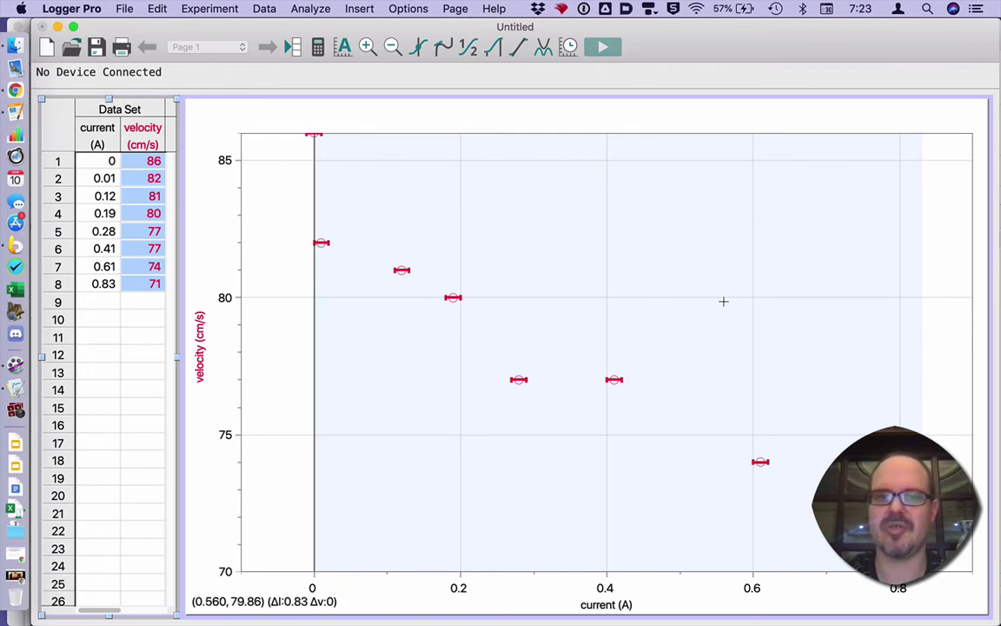
click(679, 312)
double_click(679, 311)
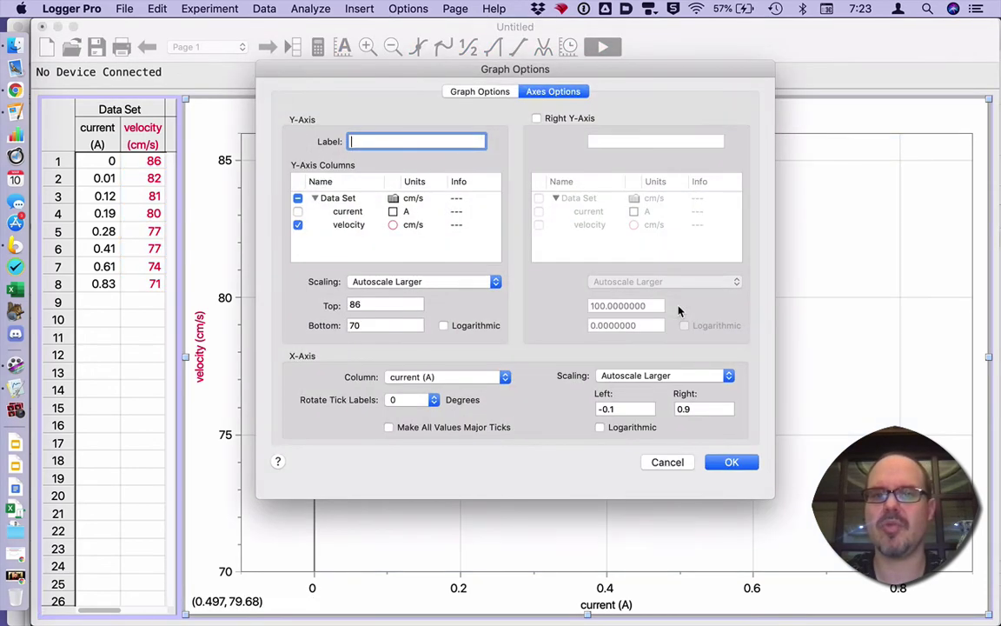
click(483, 92)
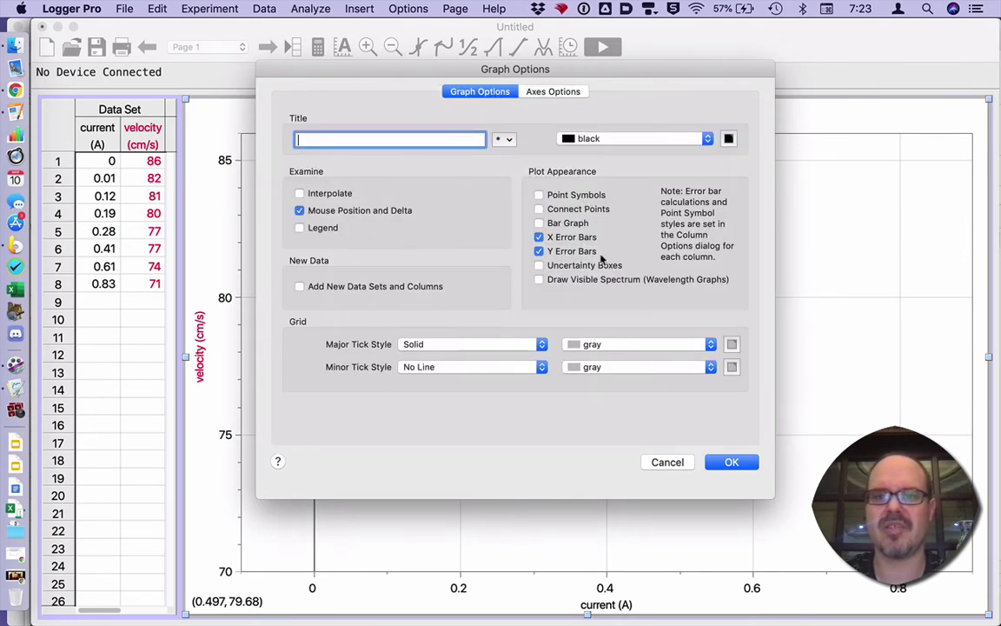
click(730, 461)
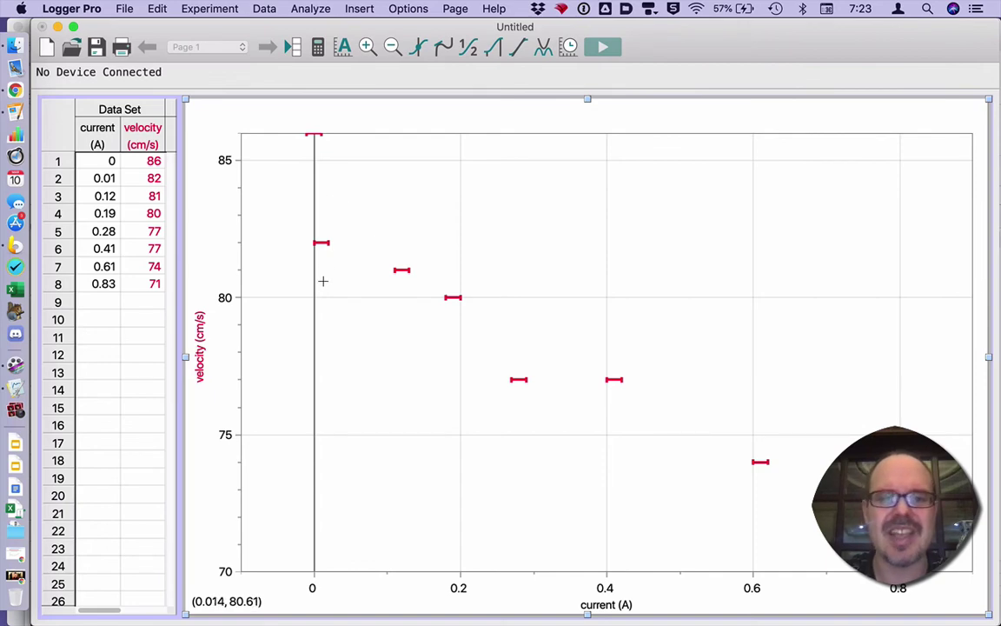
Step: Narrow the graph from its table side and widen the data table to make room for another column
key(super+Tab)
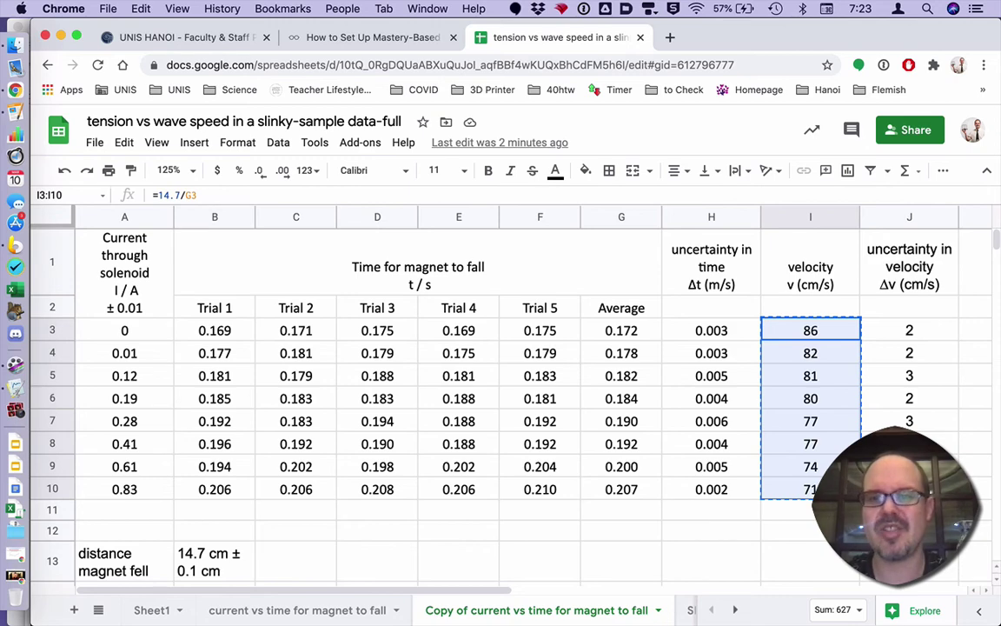
key(super+Tab)
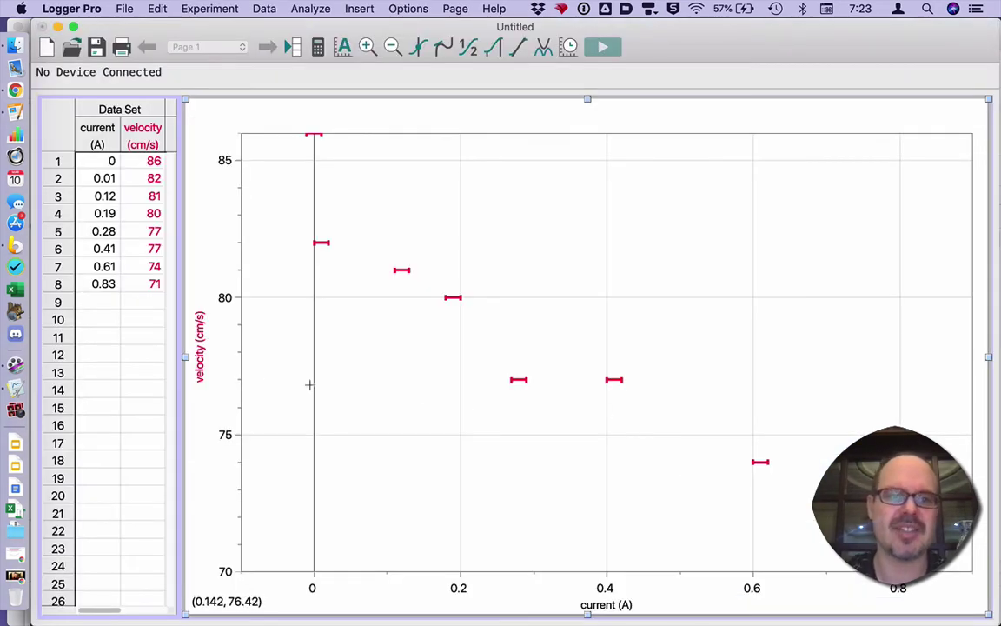
drag(185, 356, 304, 354)
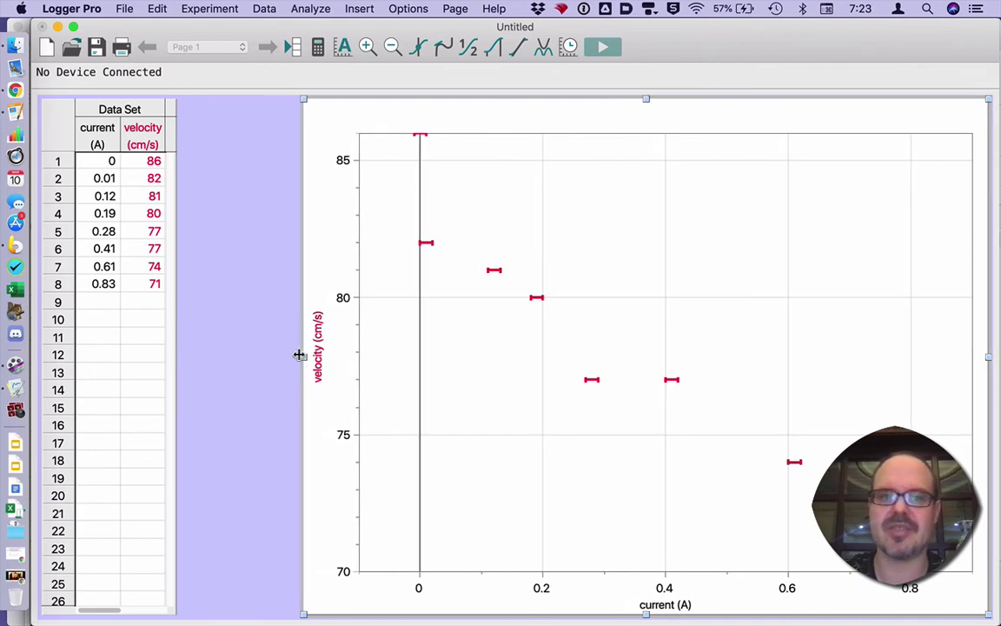
click(142, 355)
drag(175, 353, 257, 354)
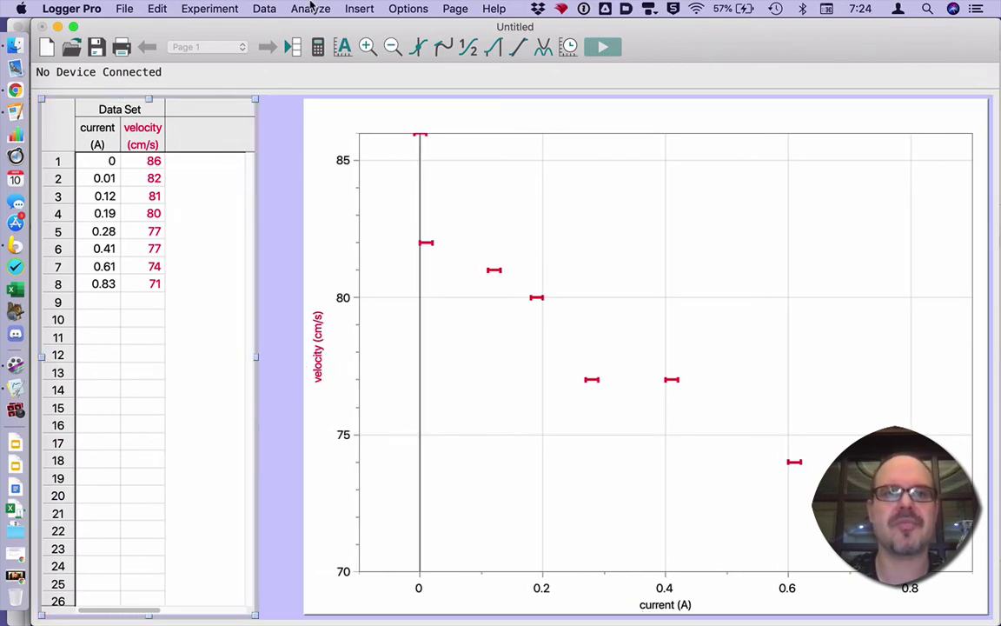
Step: Add a manual column named "uncertainty in velcoity", with short name Δv and units cm/s
click(262, 8)
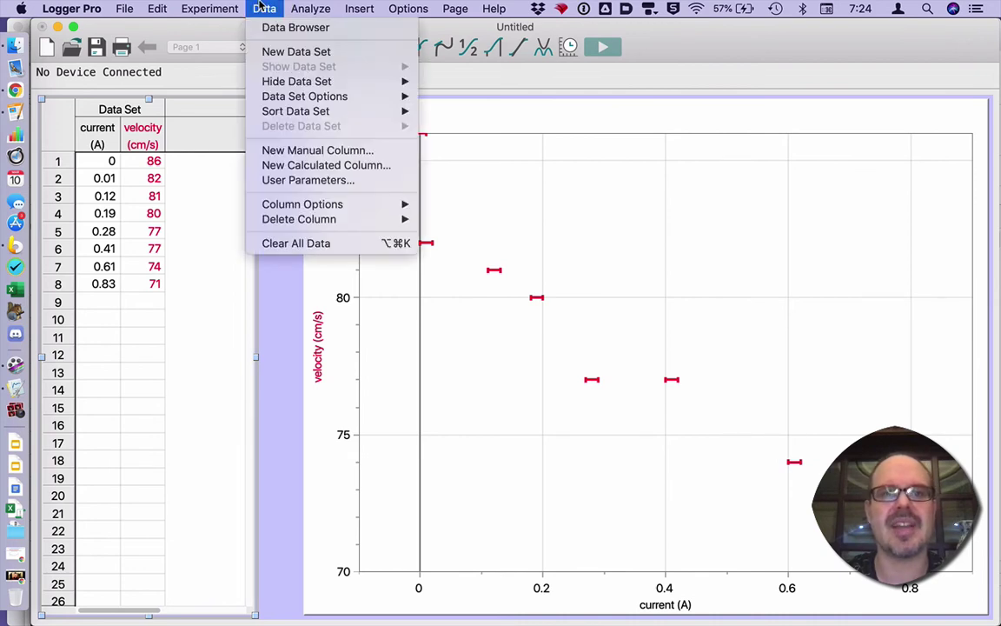
click(280, 151)
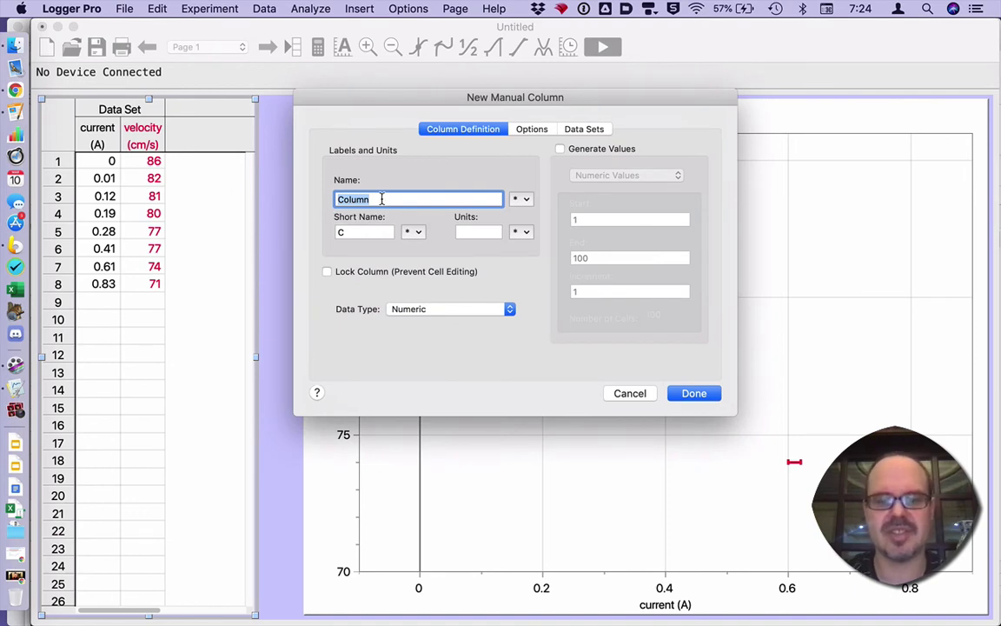
text(uncertainty in velocity)
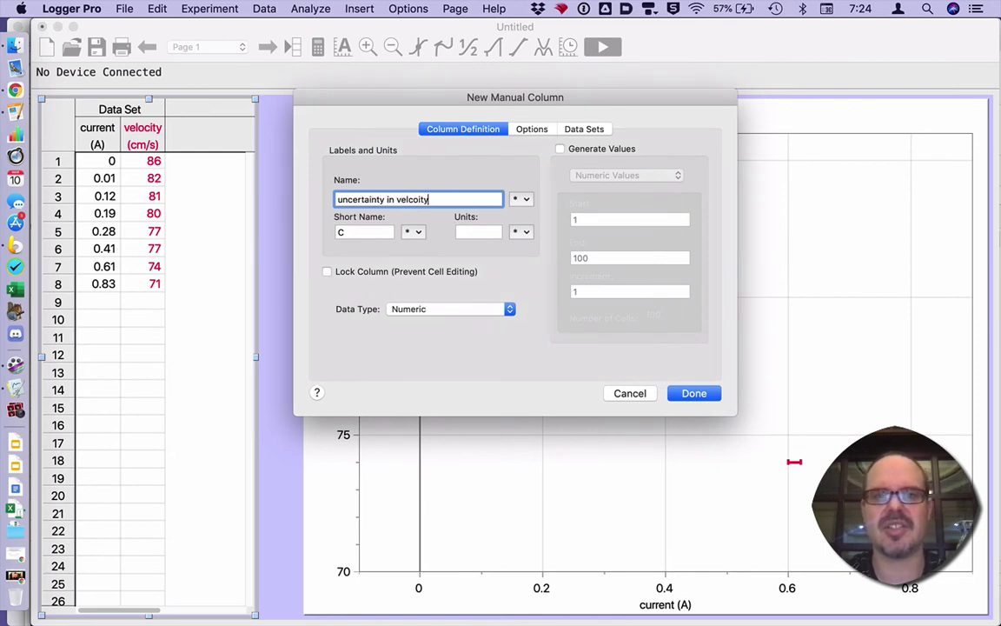
key(Tab)
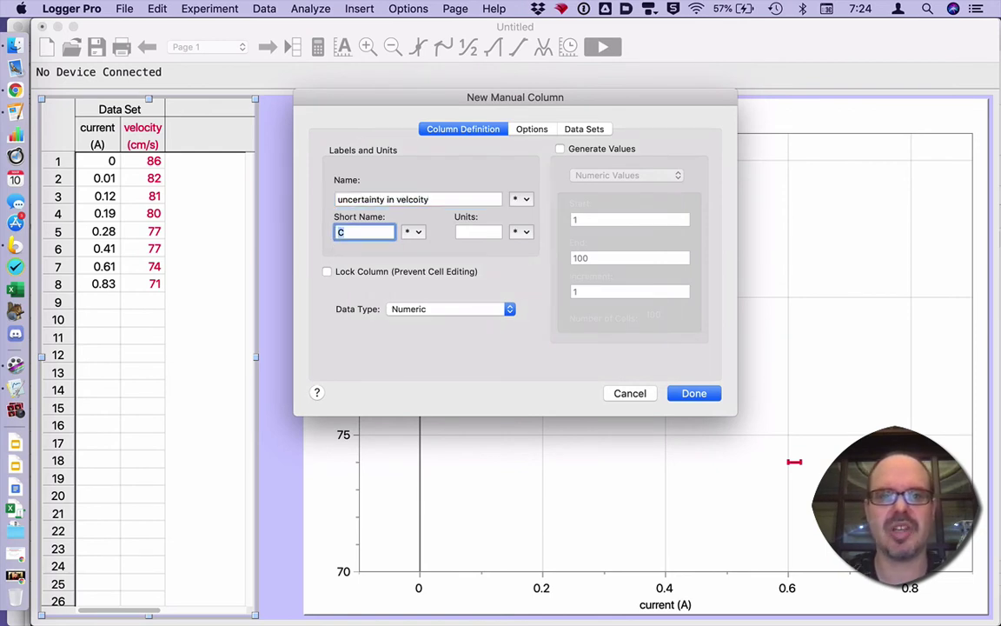
click(414, 232)
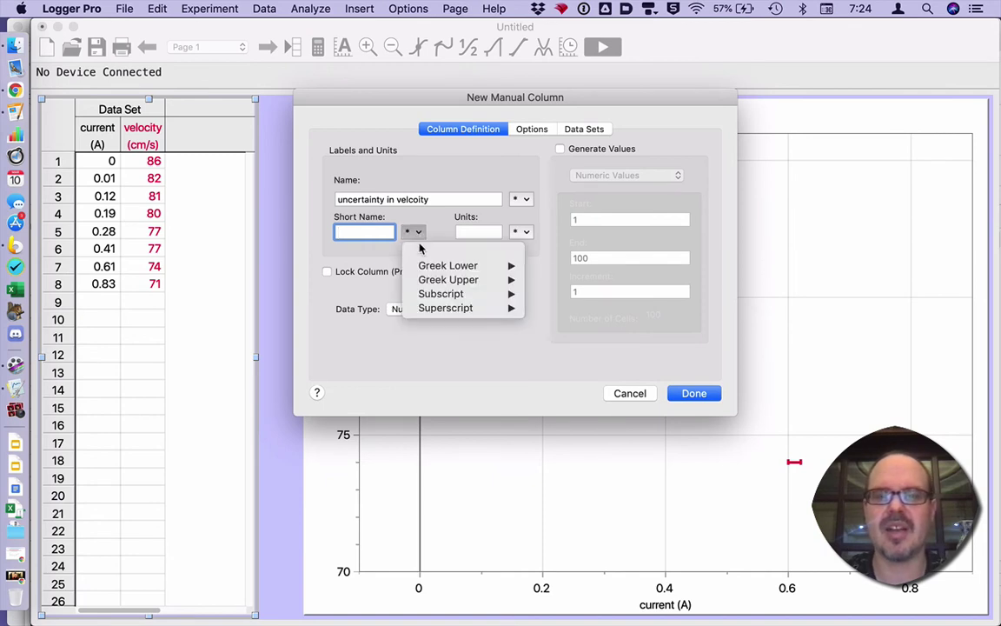
mouse_move(420, 265)
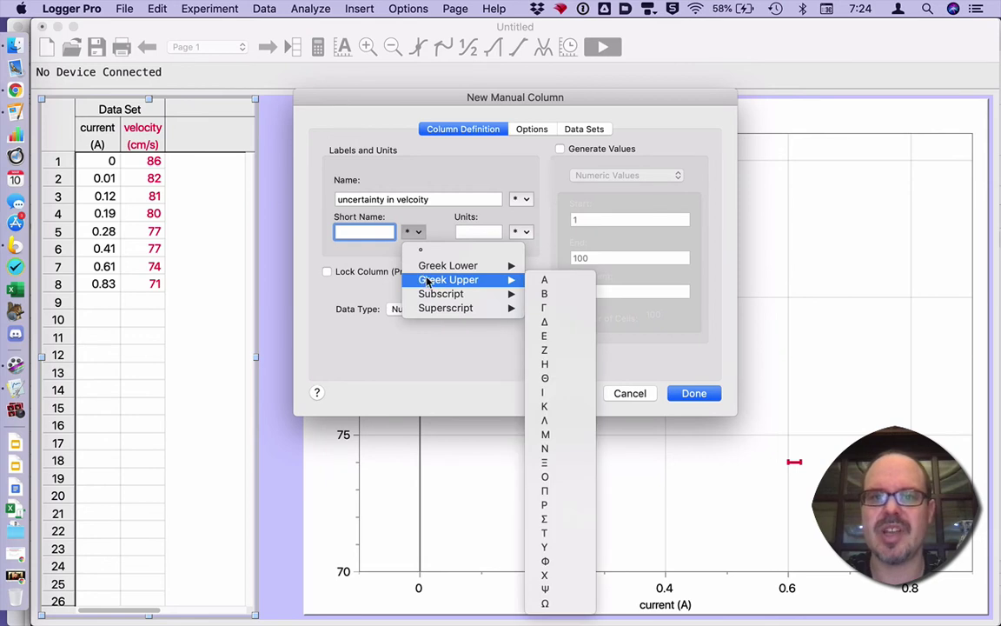
click(545, 323)
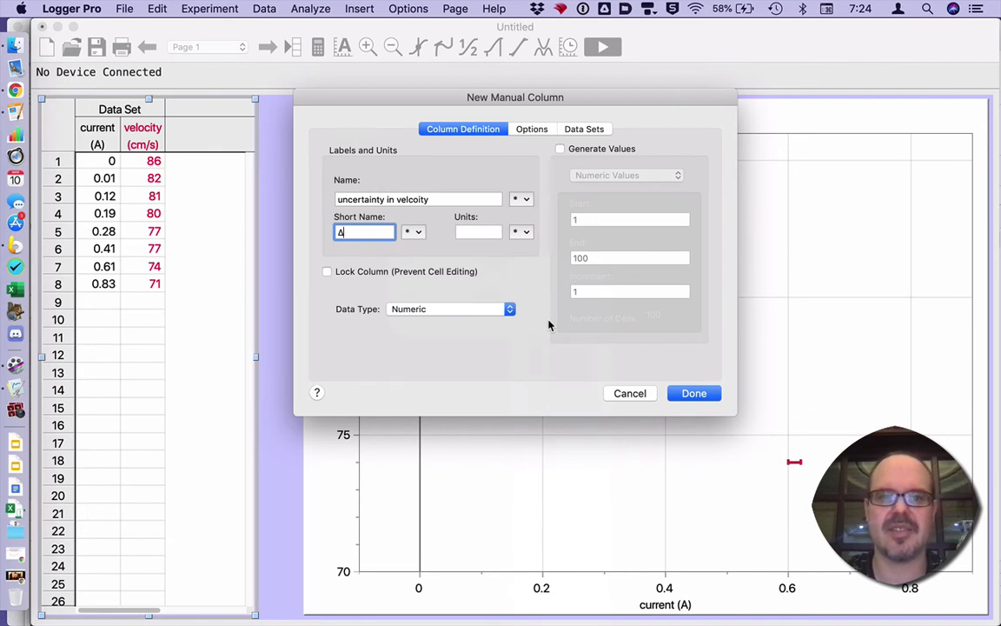
click(490, 232)
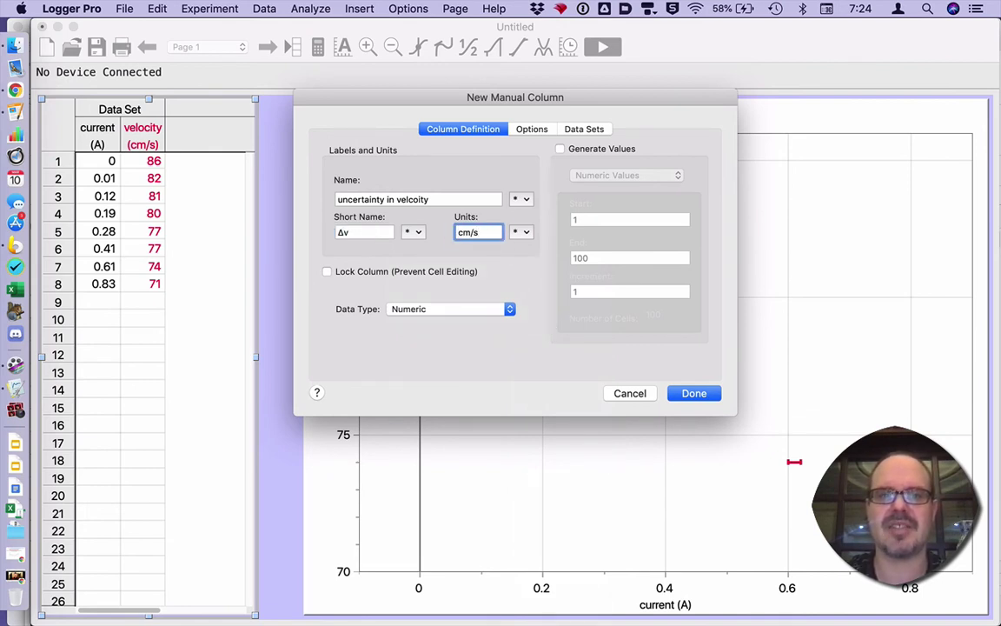
key(Return)
Step: Copy the velocity uncertainties in J3:J10 from the Google Sheets spreadsheet and paste them into Logger Pro's Δv column
key(super+Tab)
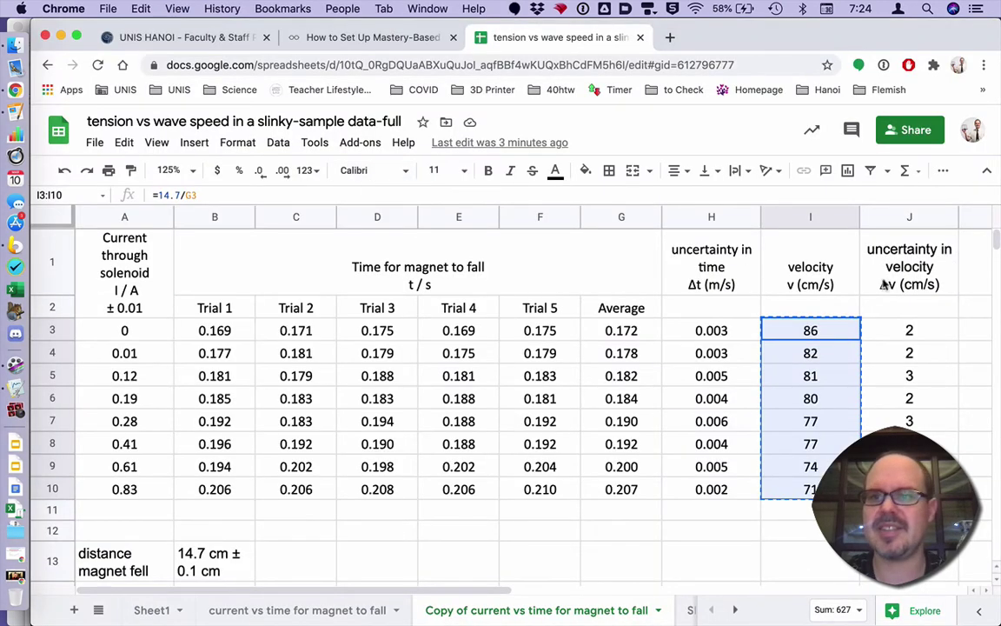
drag(943, 335, 934, 489)
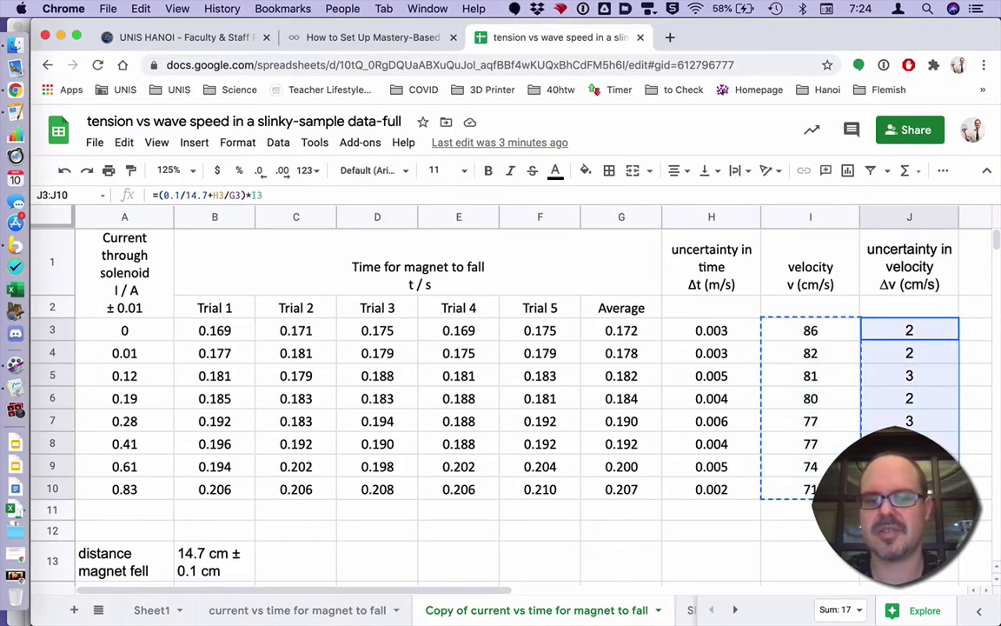
key(super+c)
key(super+Tab)
click(189, 160)
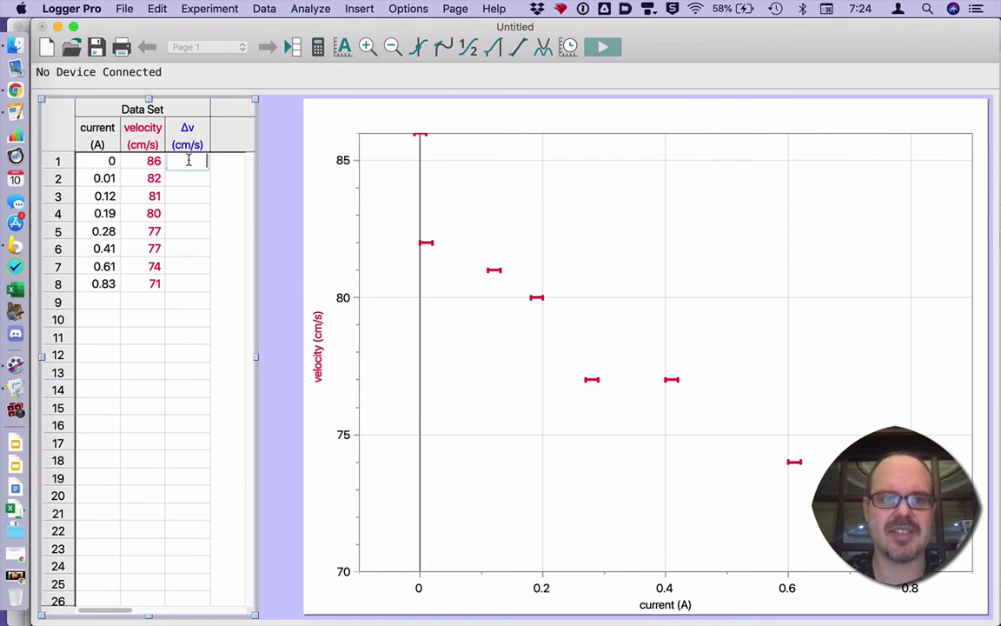
key(super+v)
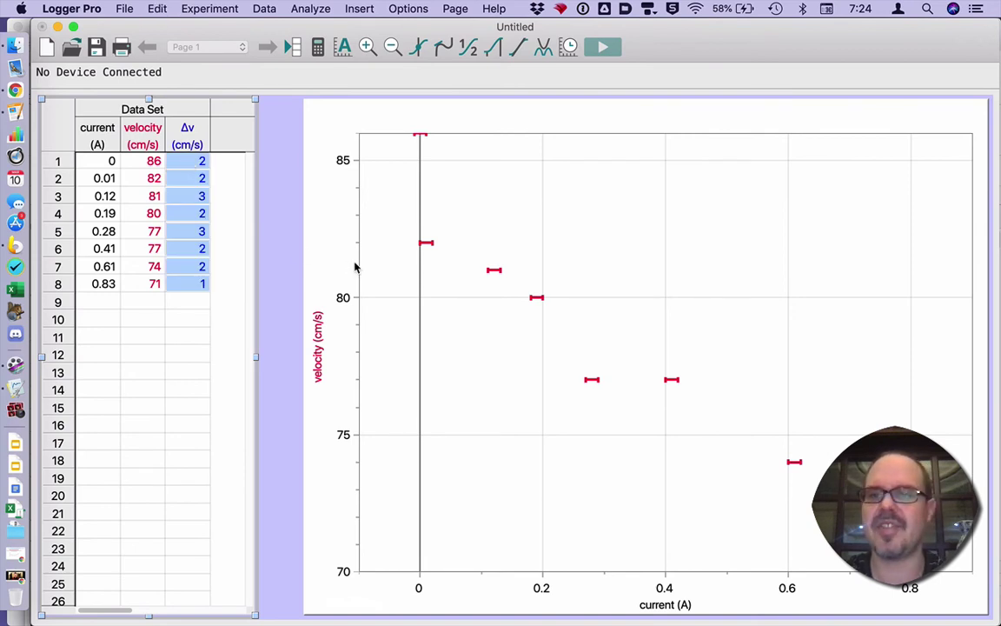
click(442, 310)
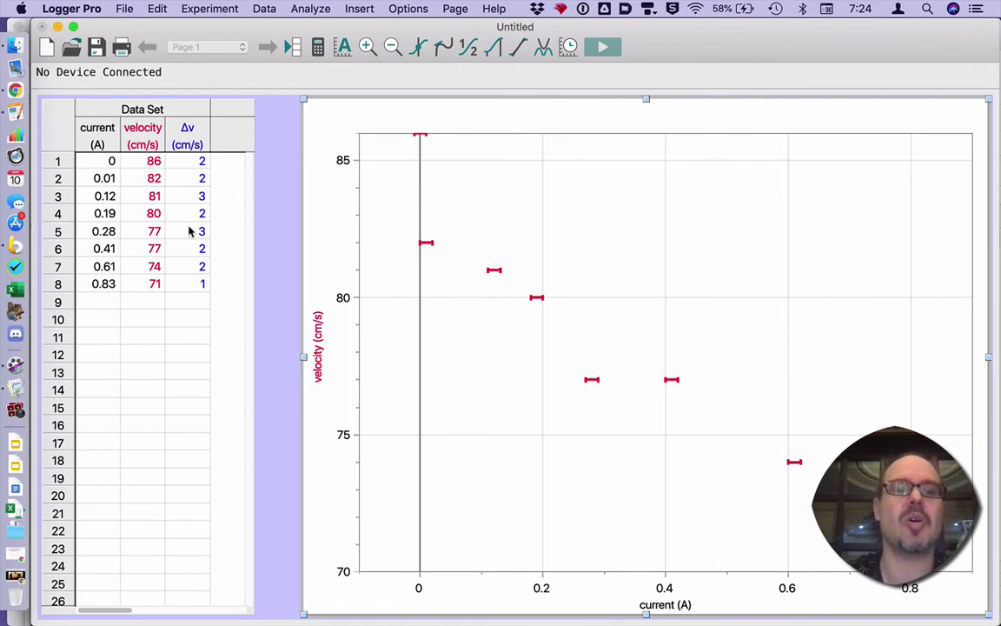
Step: Enable error bar calculations for the velocity column, using the uncertainty in velocity column as fixed-value errors
double_click(141, 128)
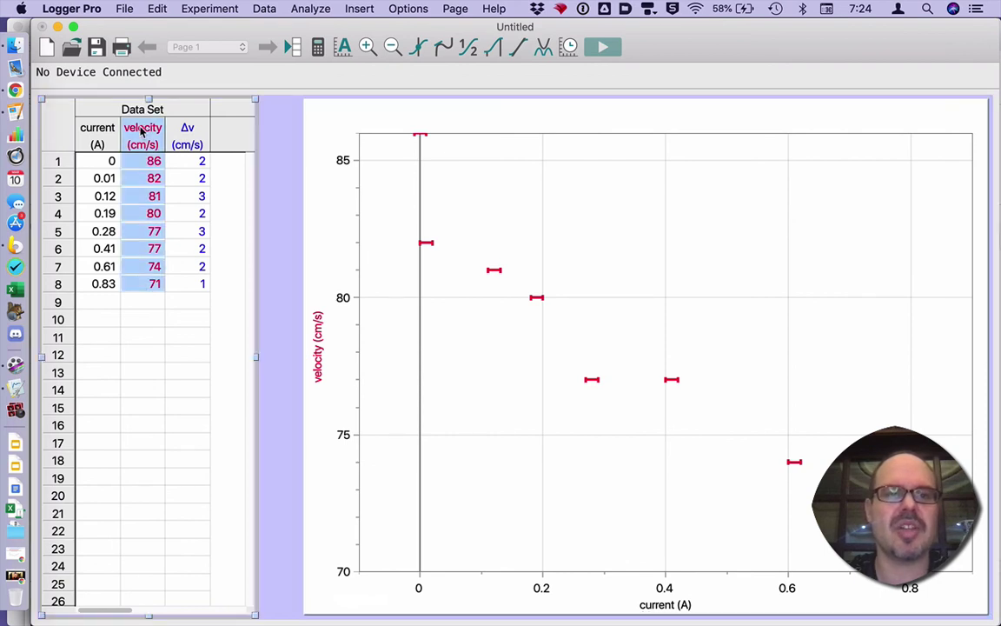
click(558, 128)
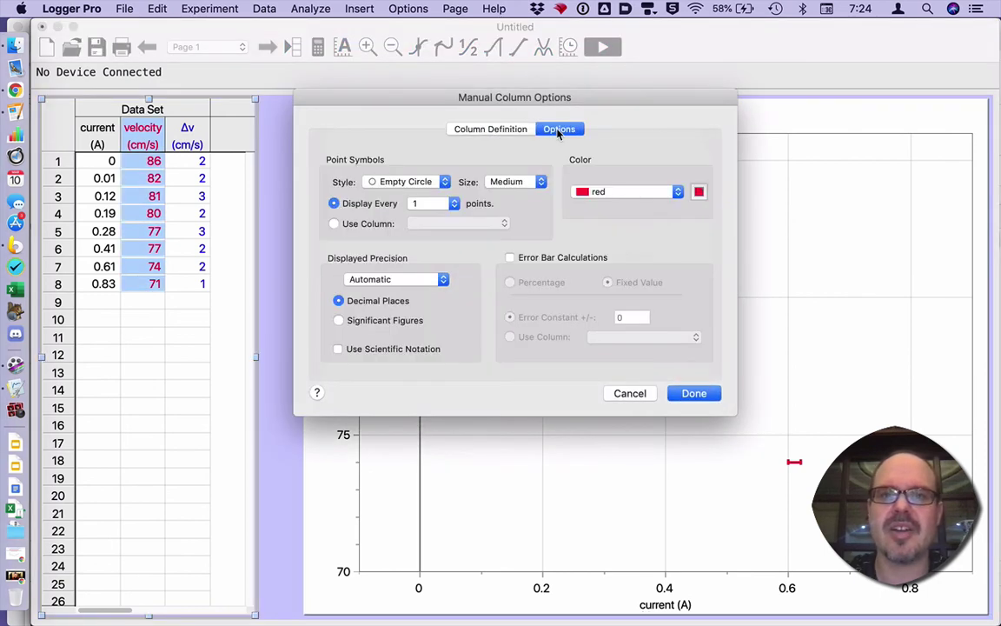
click(538, 261)
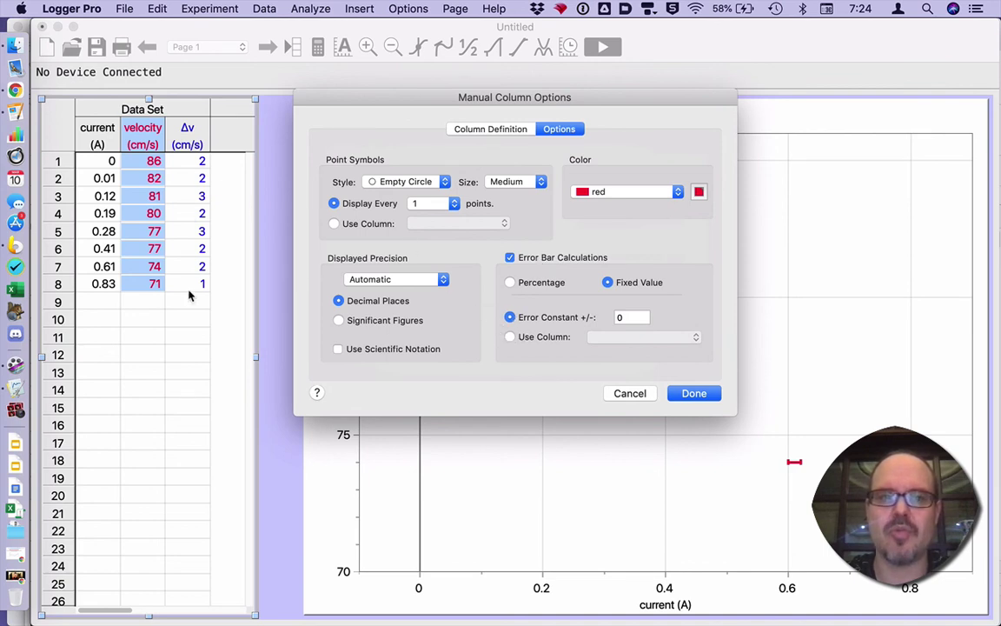
click(537, 336)
click(608, 337)
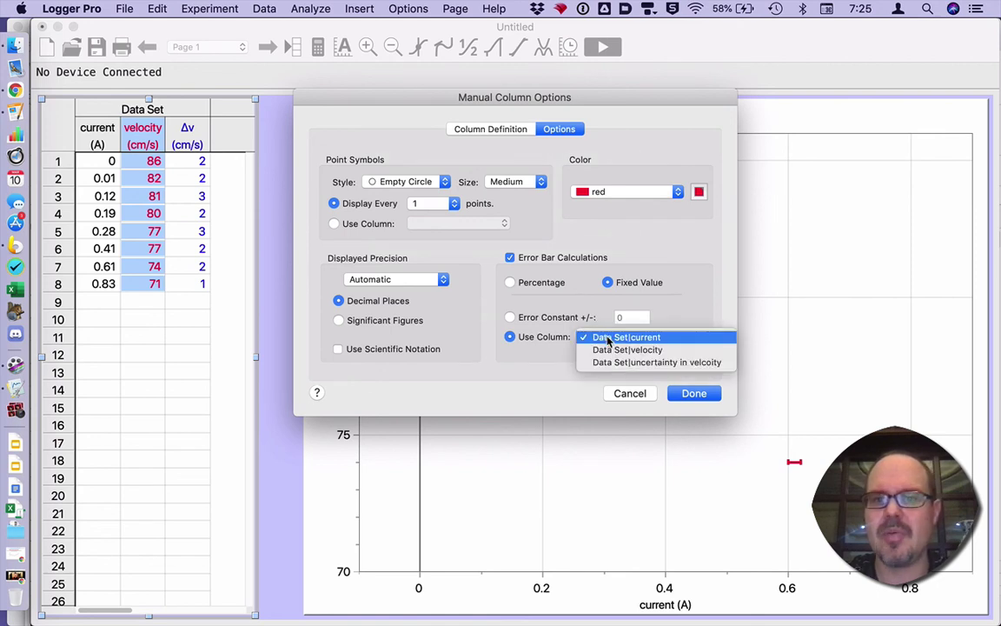
click(611, 362)
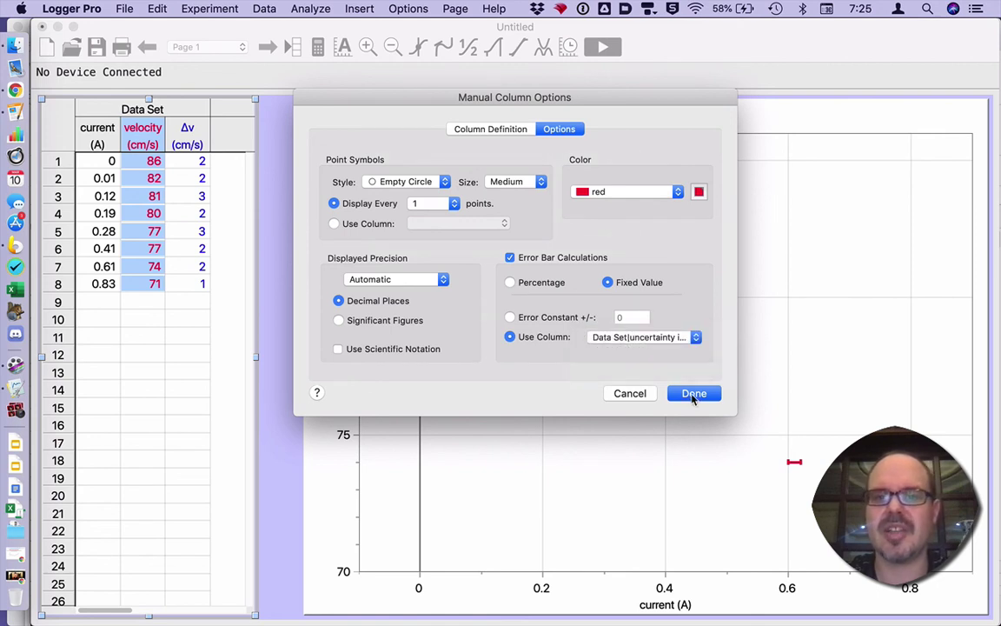
click(694, 393)
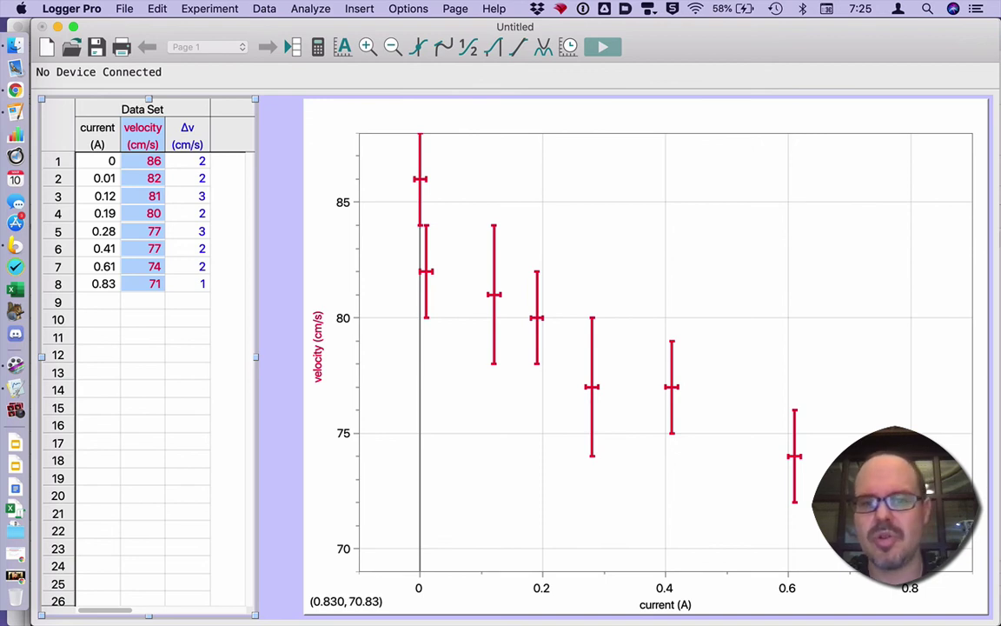
Step: Widen the graph toward the data table to close most of the gap between them
click(302, 320)
drag(305, 353, 269, 355)
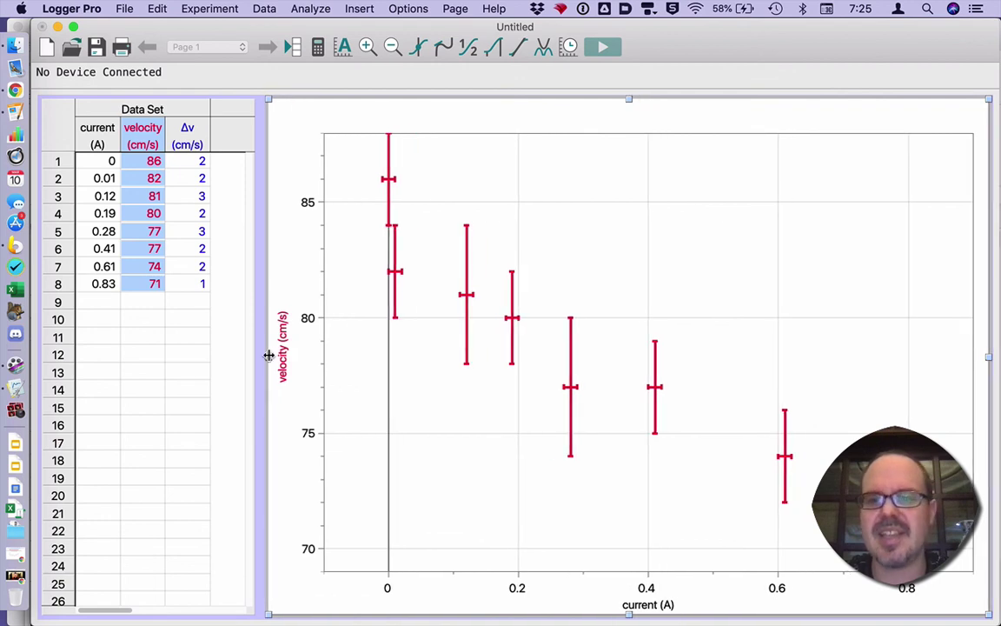